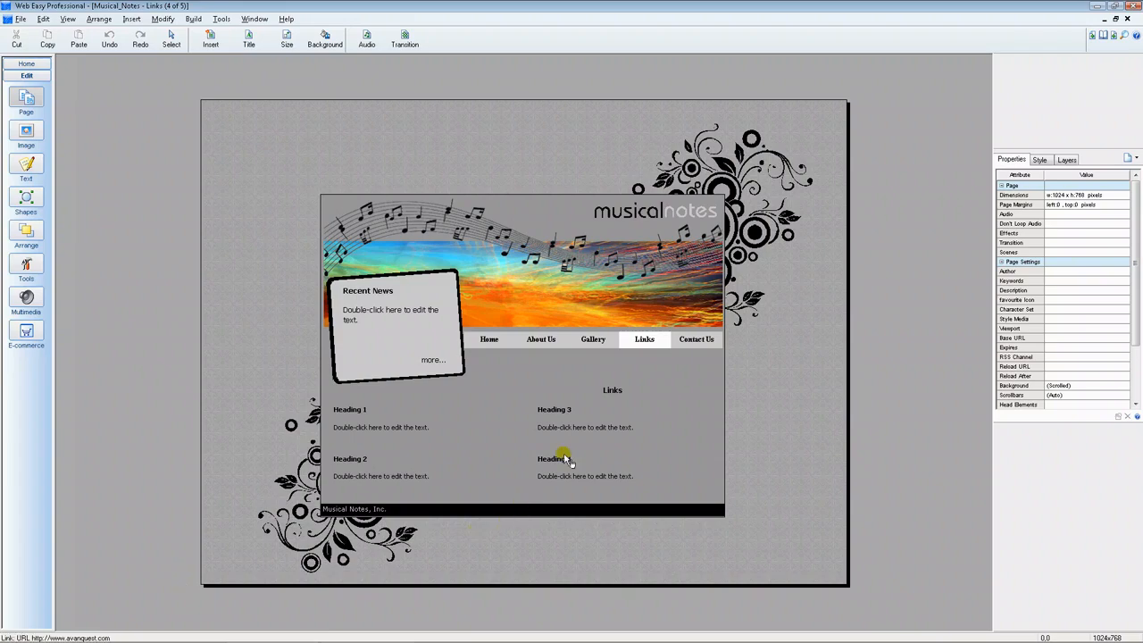
- Set a Page by Number link on the "Links" heading text, choosing page 5 from the web document
left_click(607, 398)
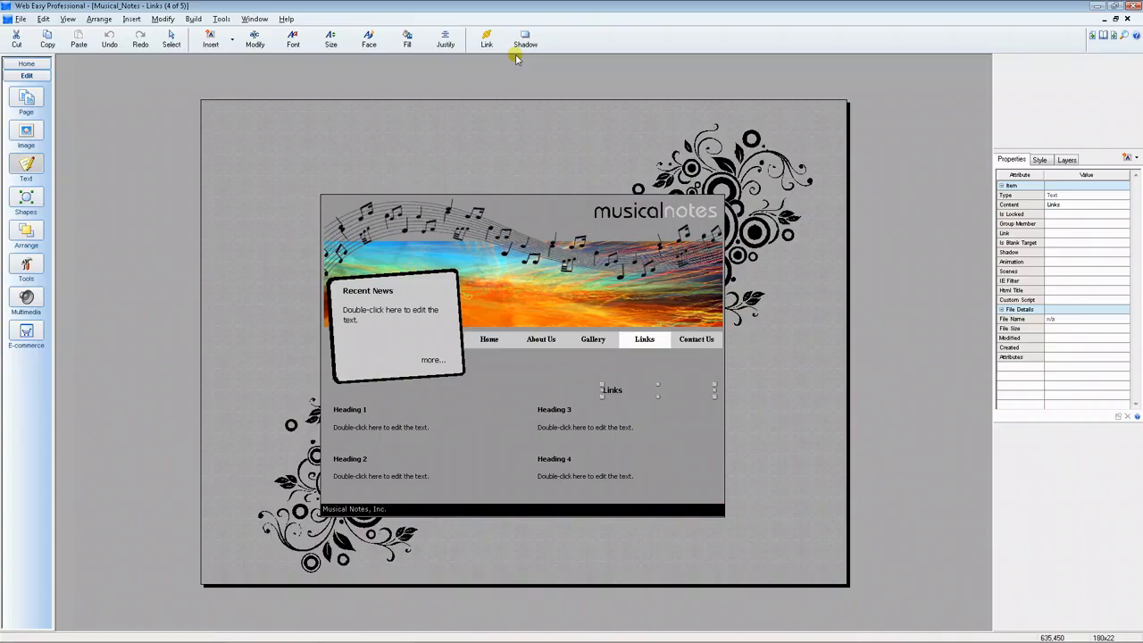
left_click(486, 43)
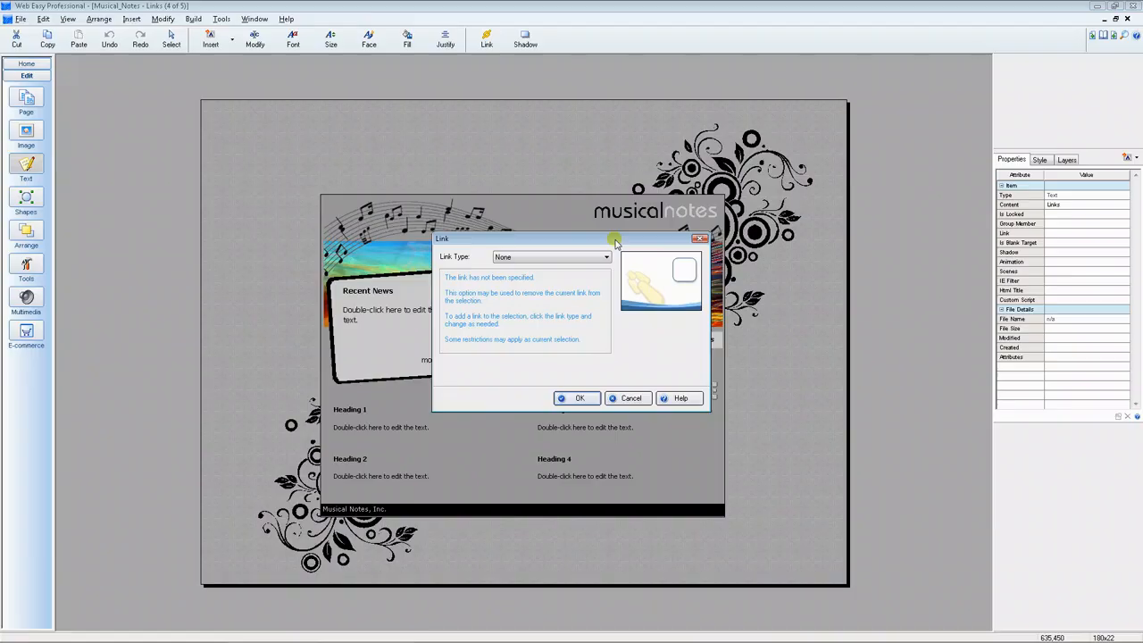
left_click(606, 257)
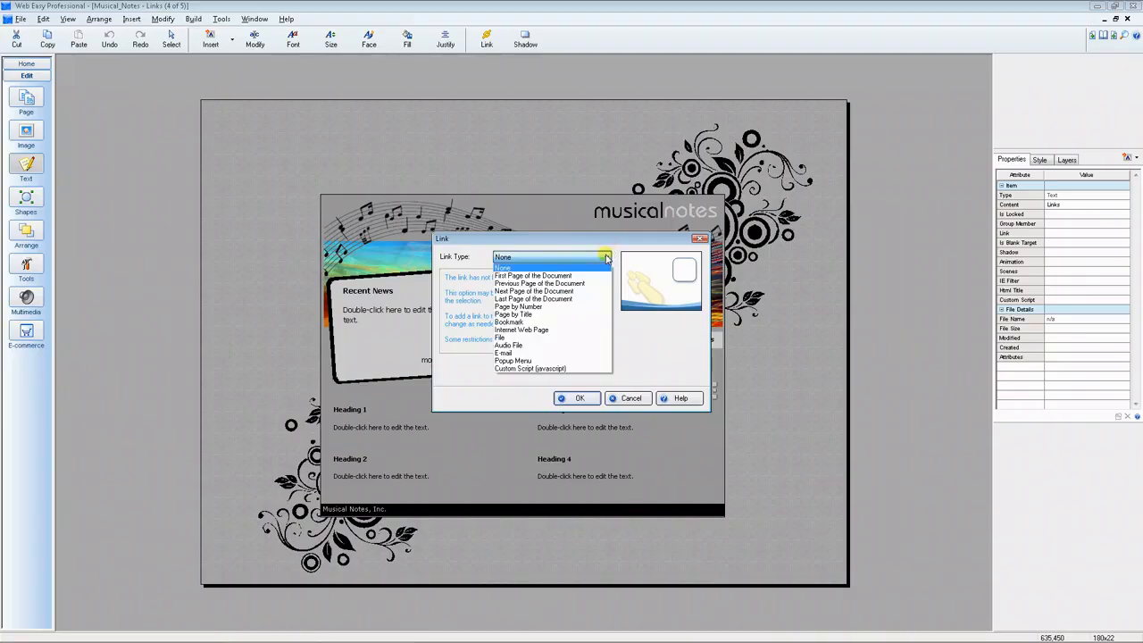
left_click(574, 307)
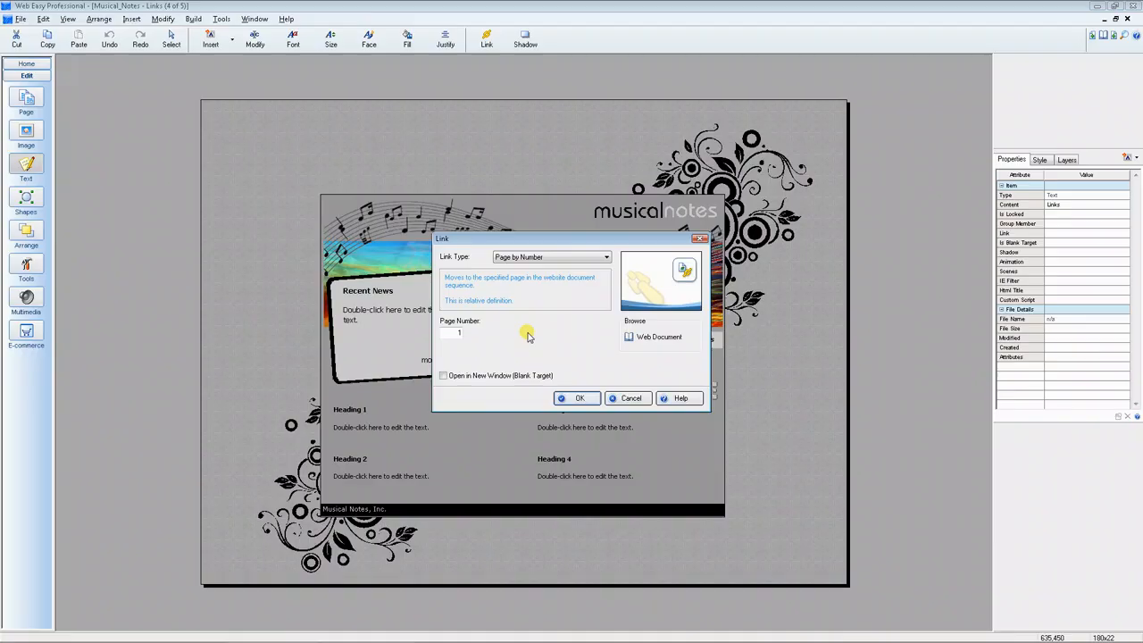
double_click(456, 332)
left_click(655, 340)
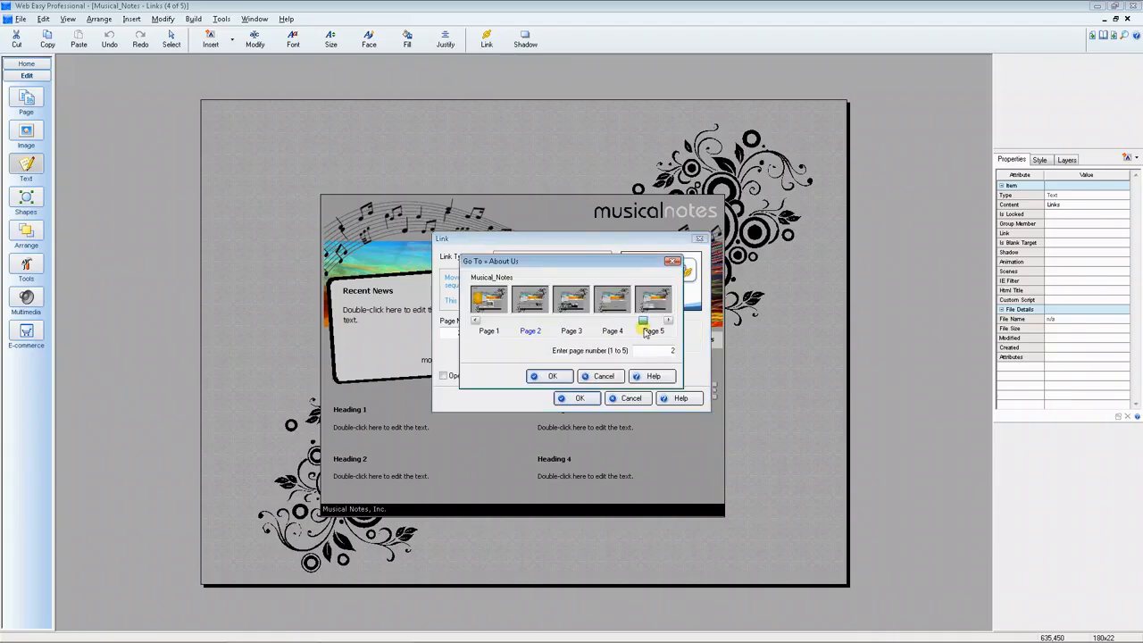
left_click(652, 322)
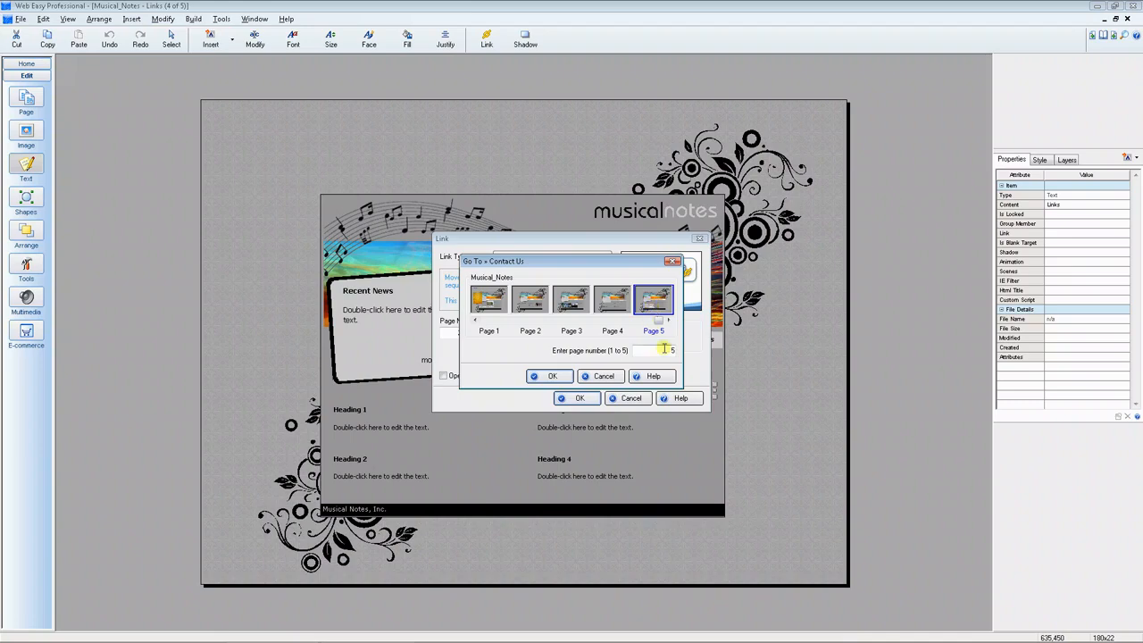
left_click(552, 375)
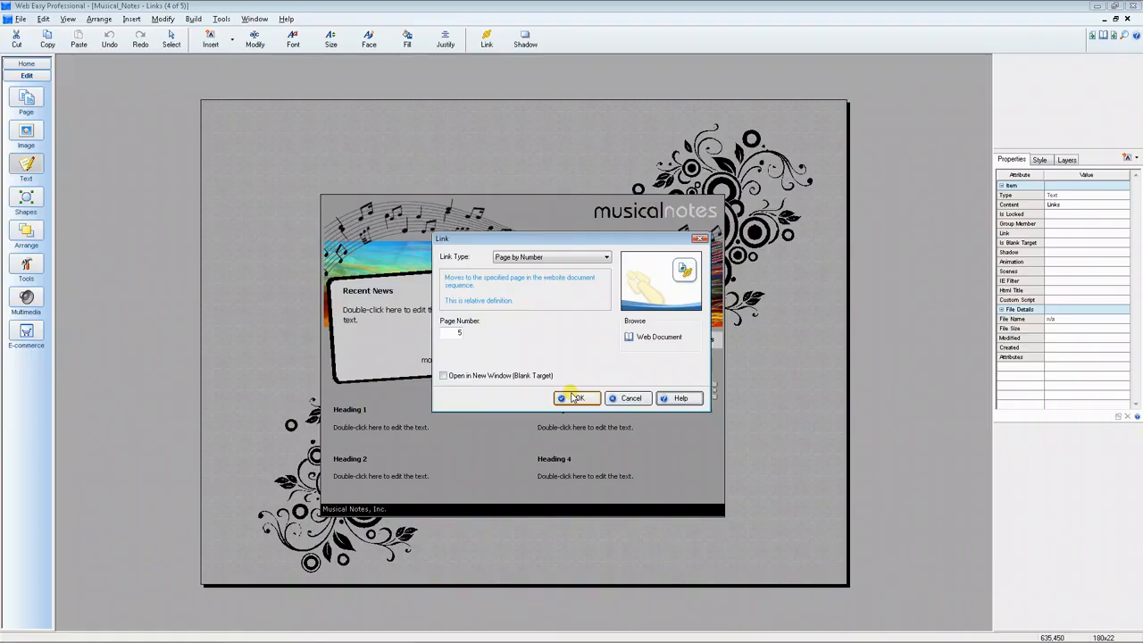
- Change the link type to Page by Title and choose the Contact Us page from the document pages
left_click(606, 257)
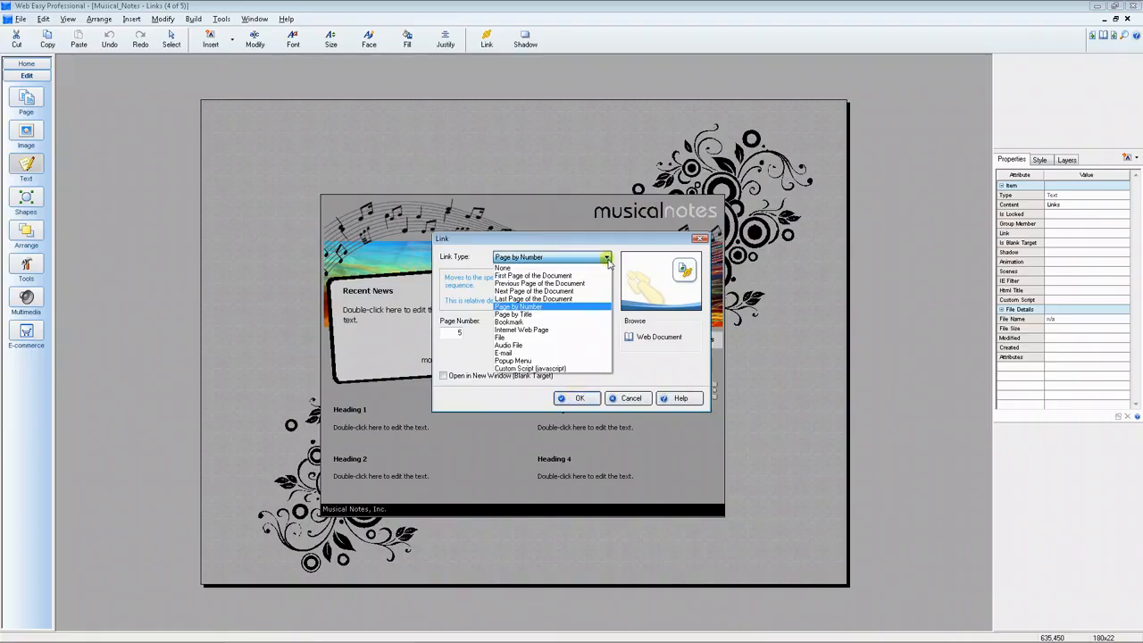
left_click(571, 315)
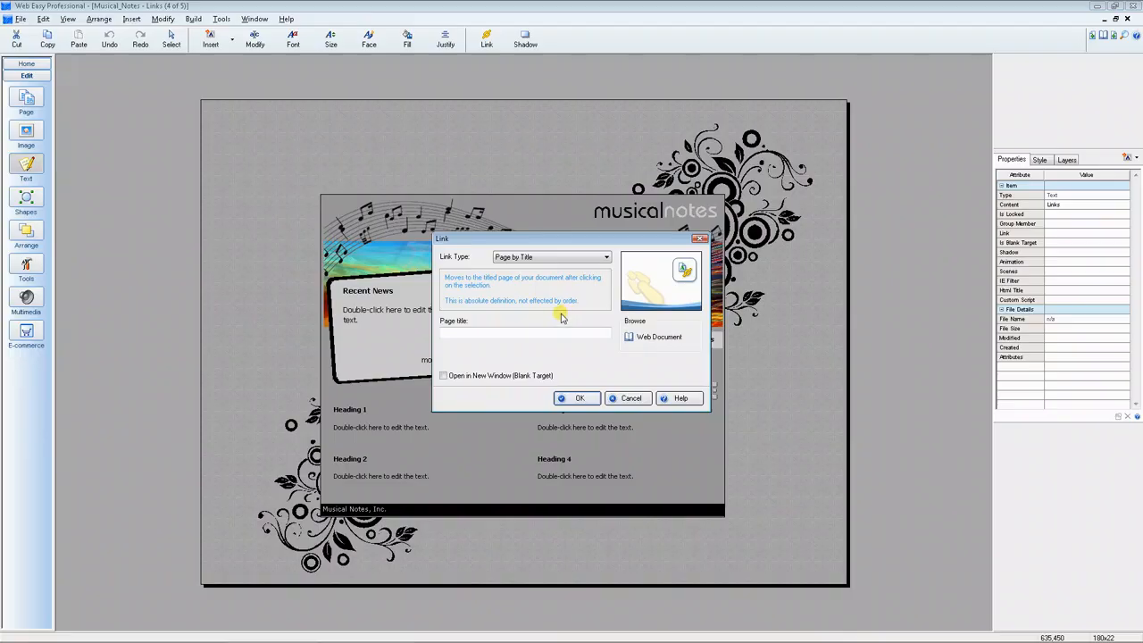
left_click(455, 332)
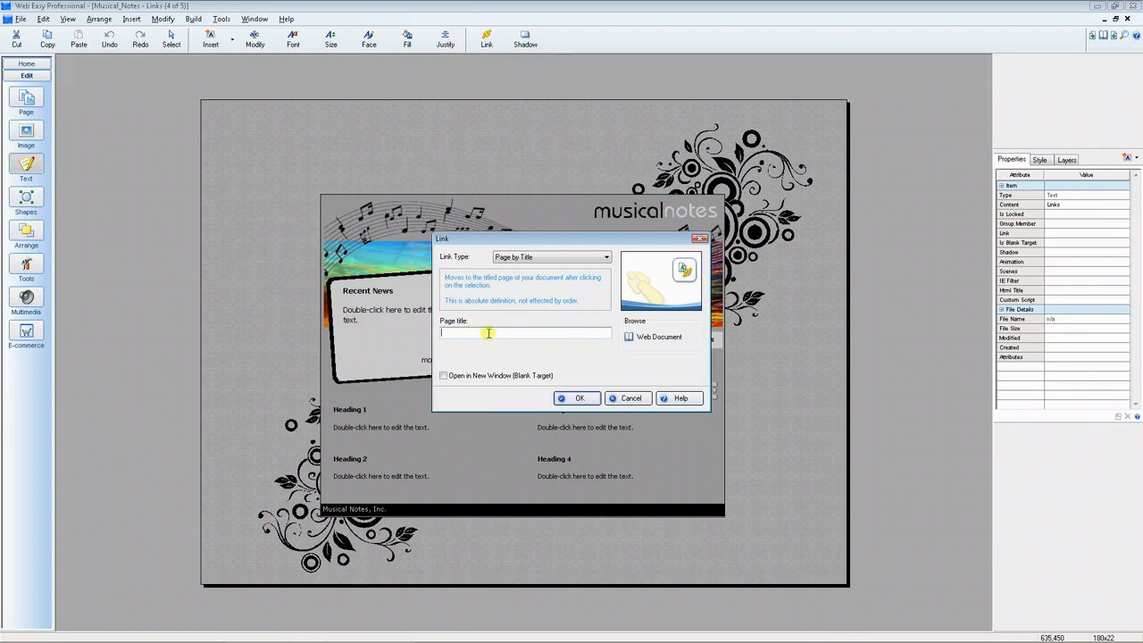
left_click(650, 341)
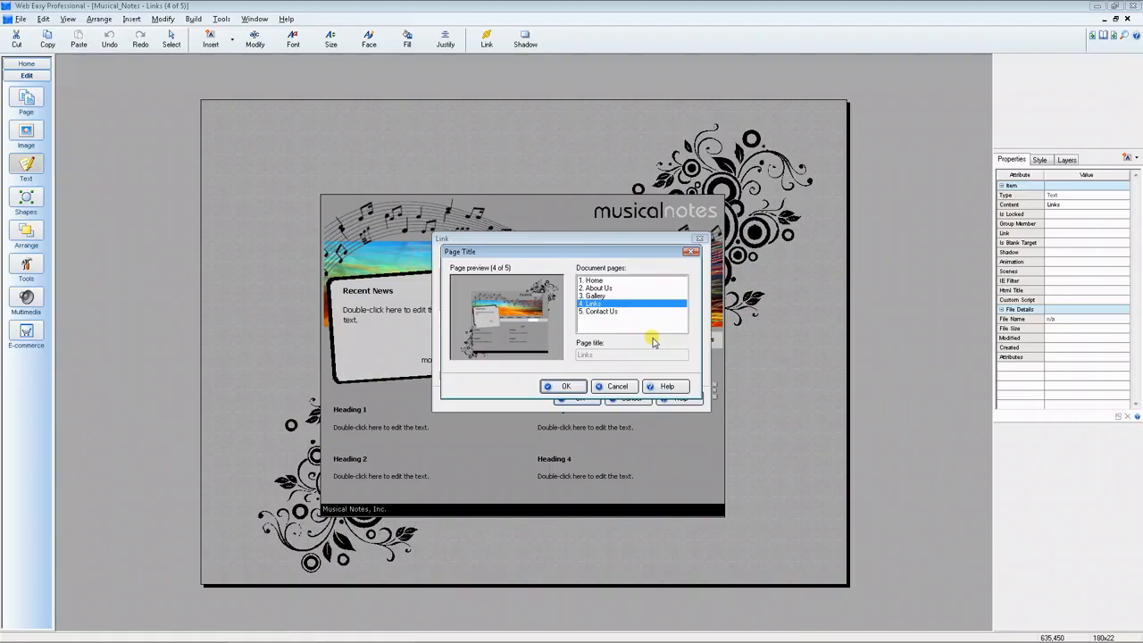
left_click(606, 311)
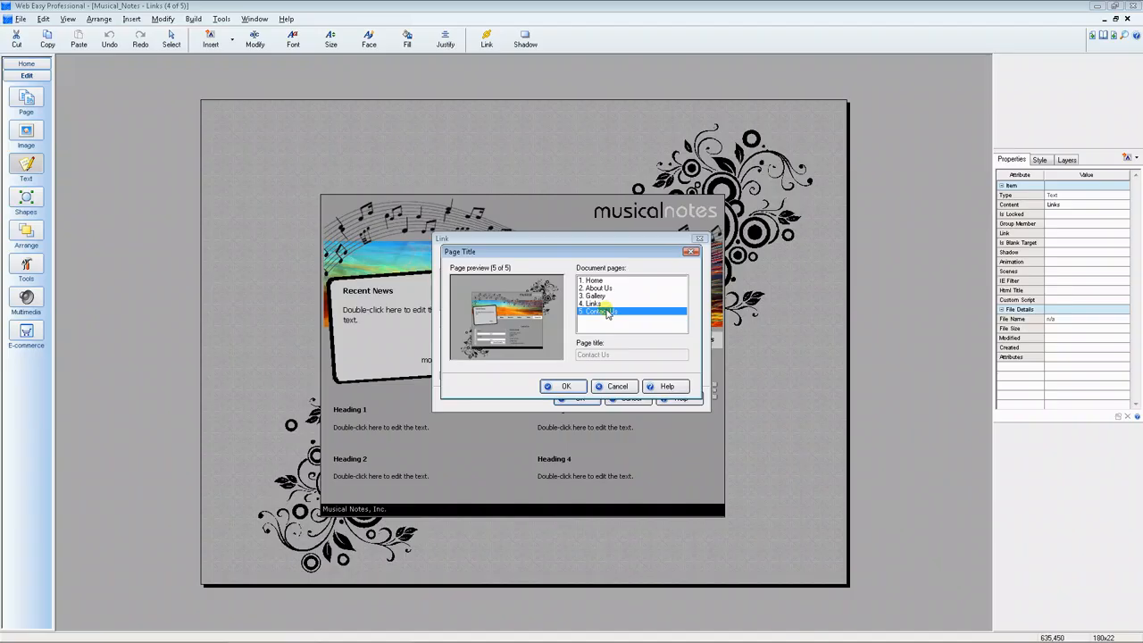
left_click(573, 386)
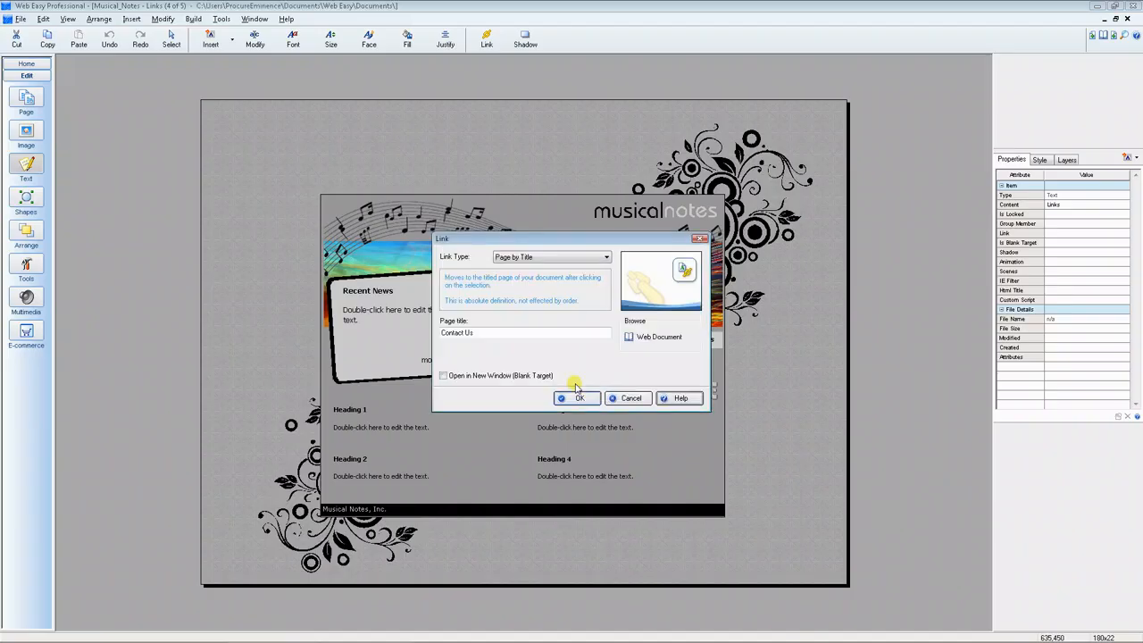
left_click(605, 259)
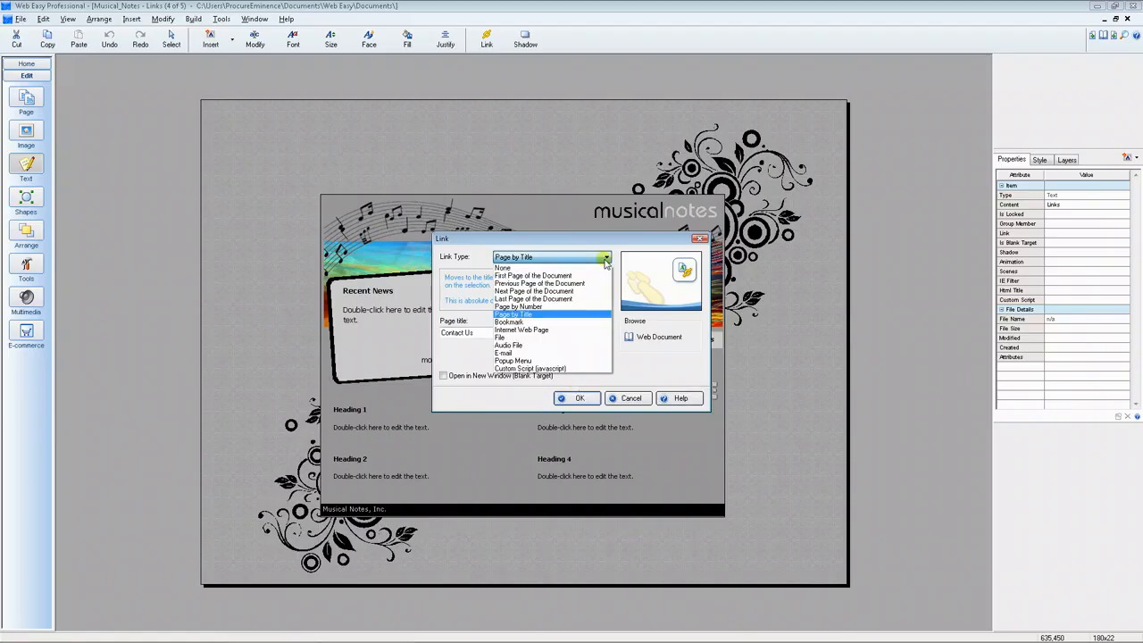
left_click(580, 330)
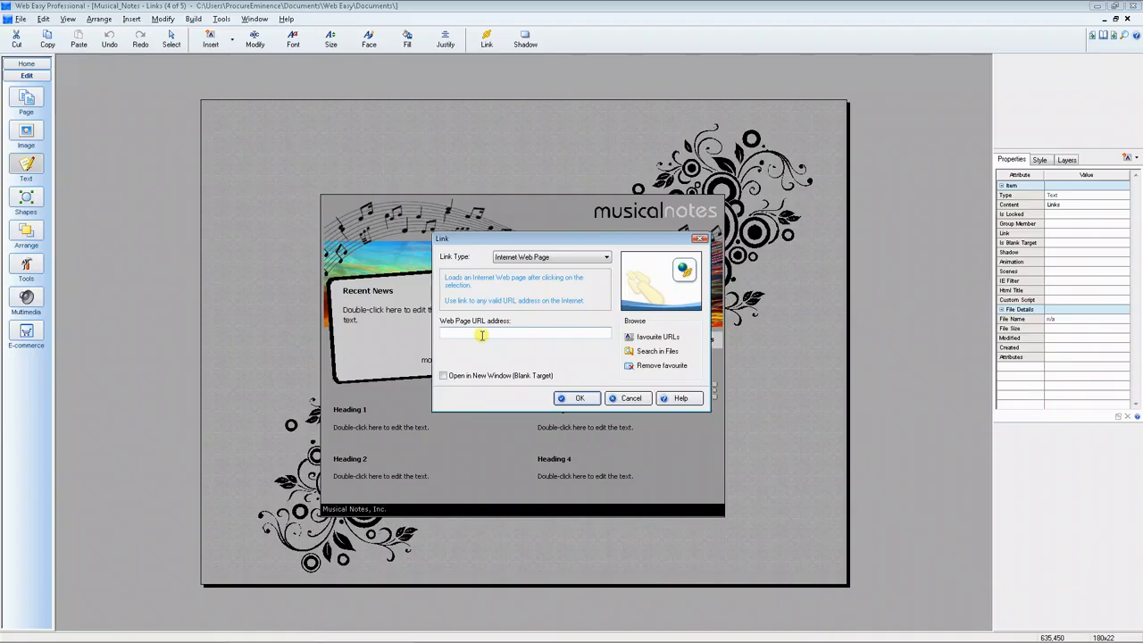
left_click(646, 340)
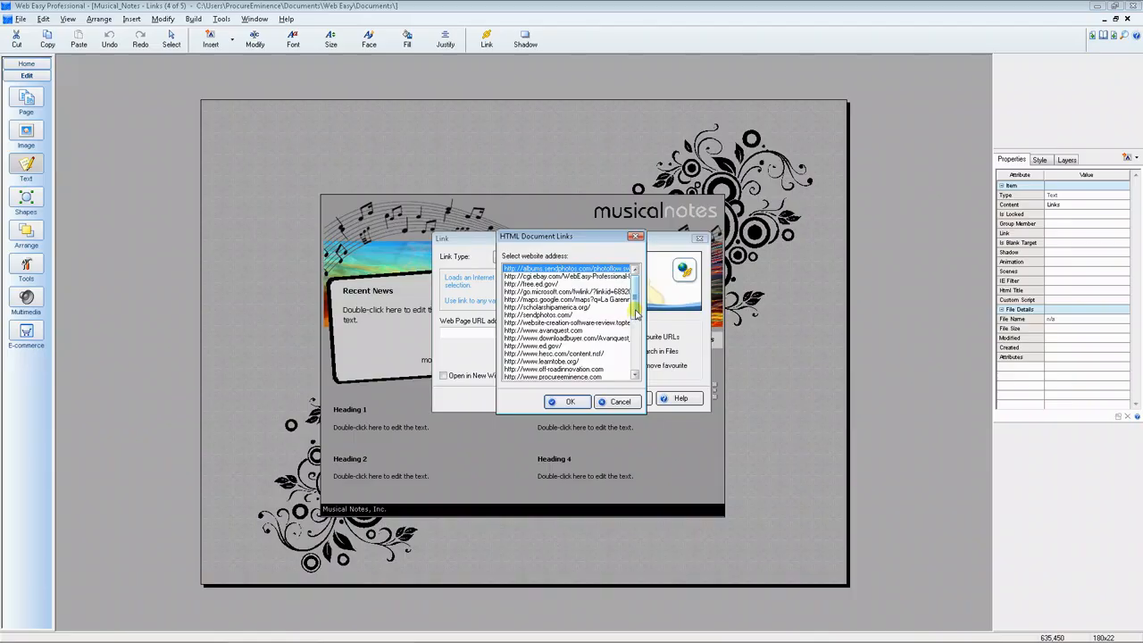
scroll(637, 311, "down", 1)
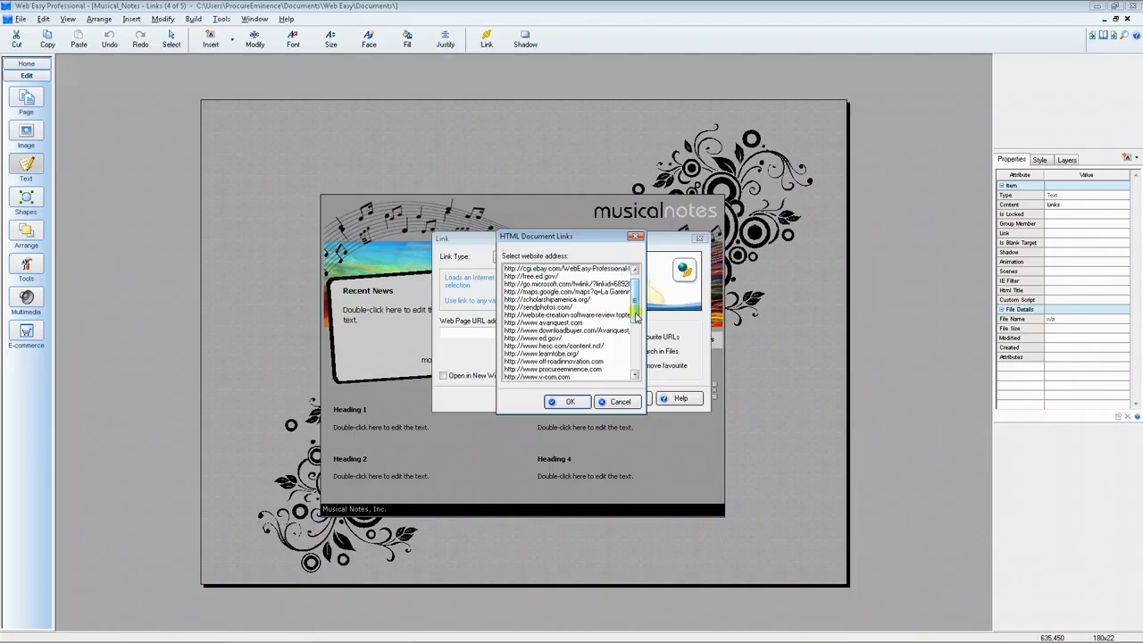
left_click(611, 339)
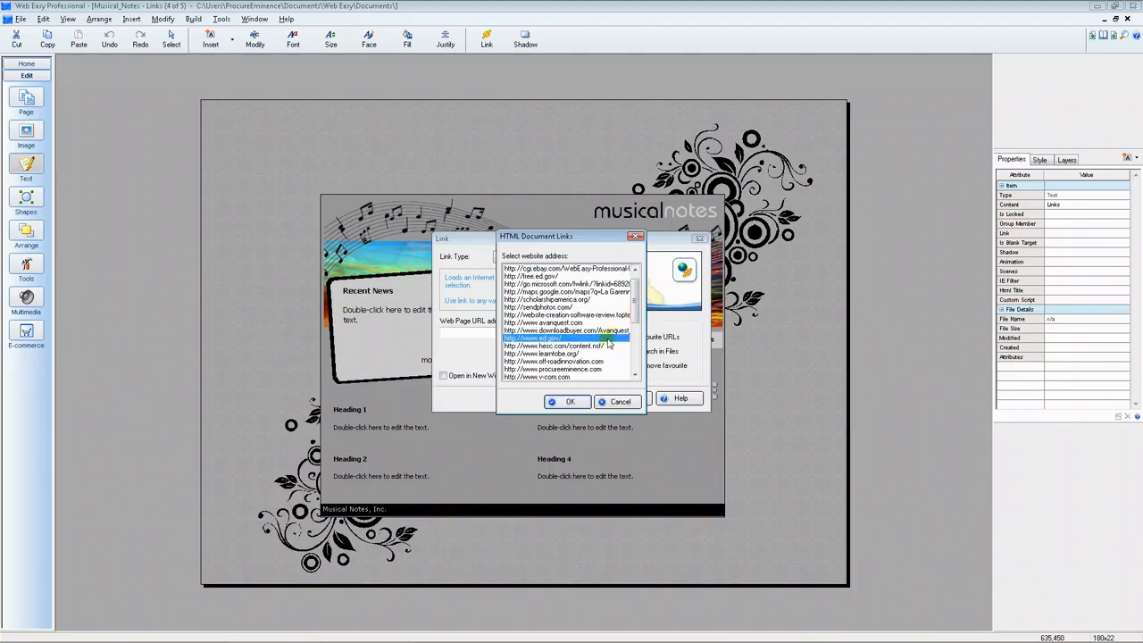
left_click(571, 401)
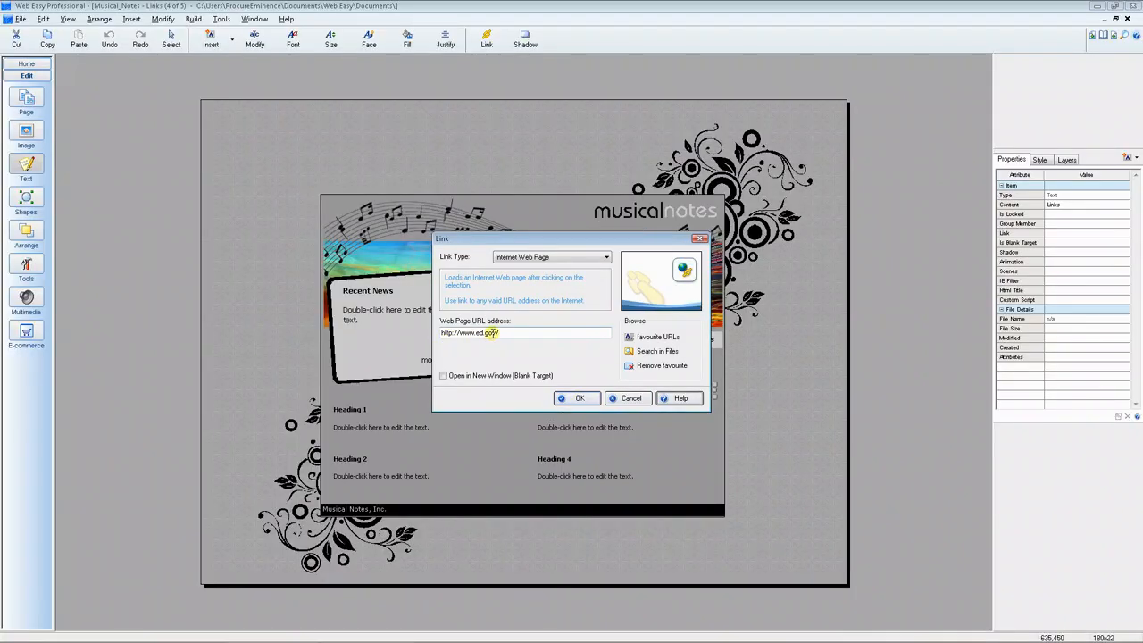
left_click(653, 367)
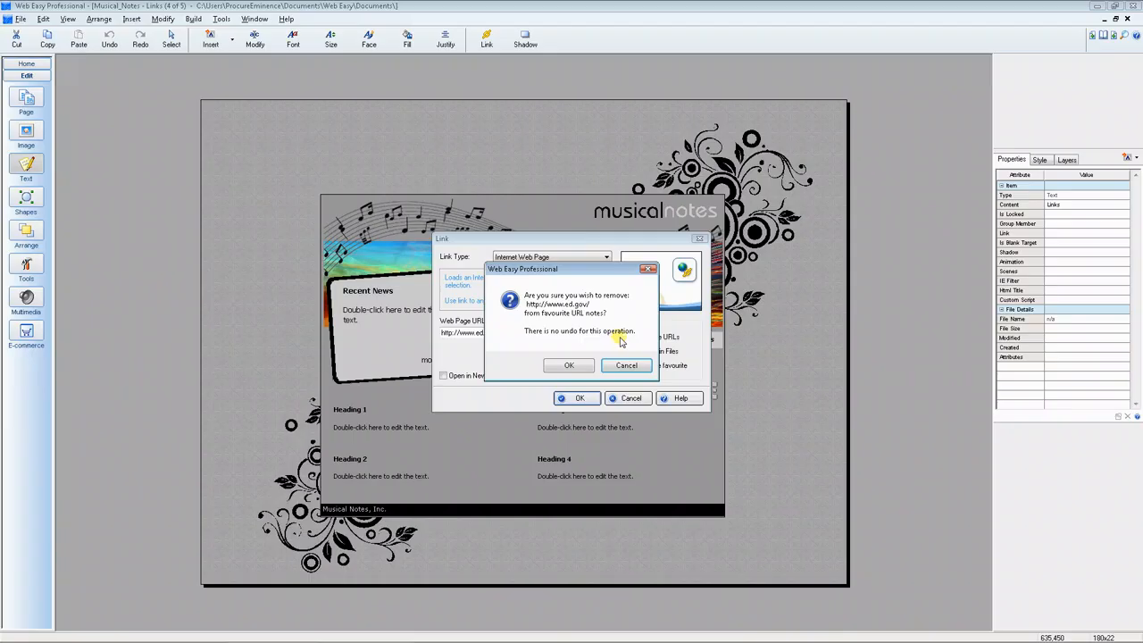
left_click(587, 367)
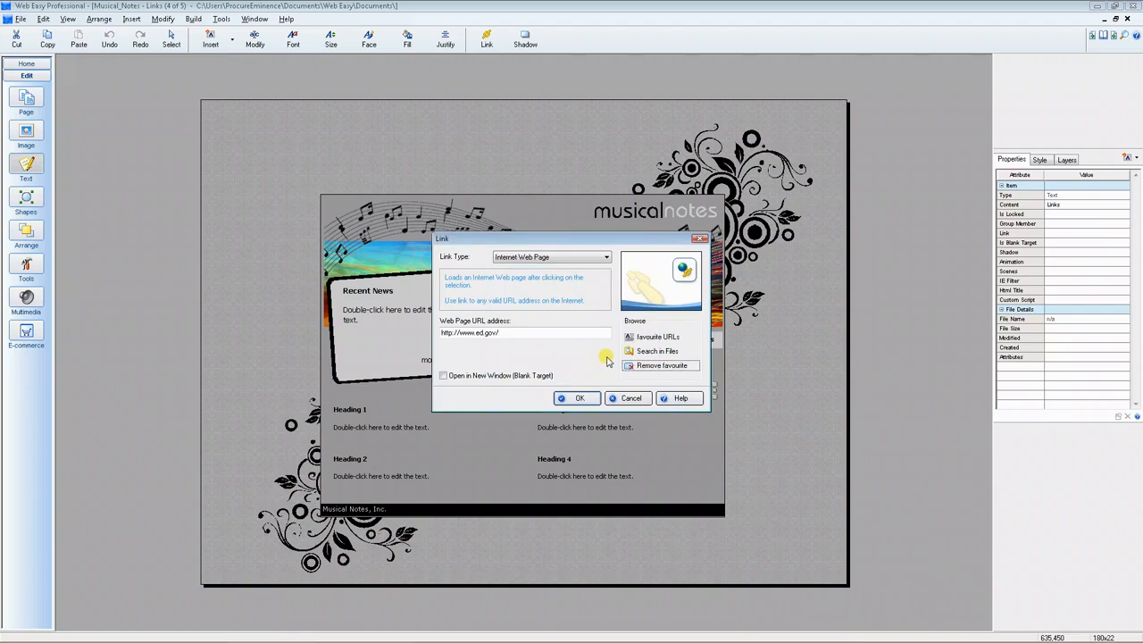
- Link the text to the "Flash Components - ActiveDen" web link file, set it to open in a new window, and apply
left_click(659, 352)
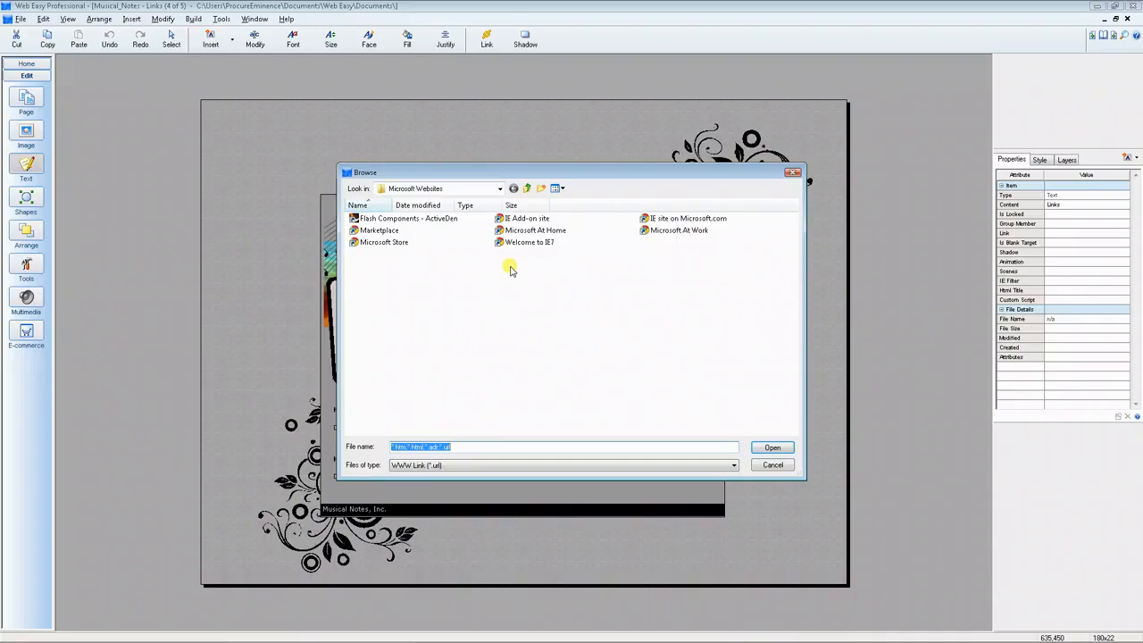
left_click(430, 218)
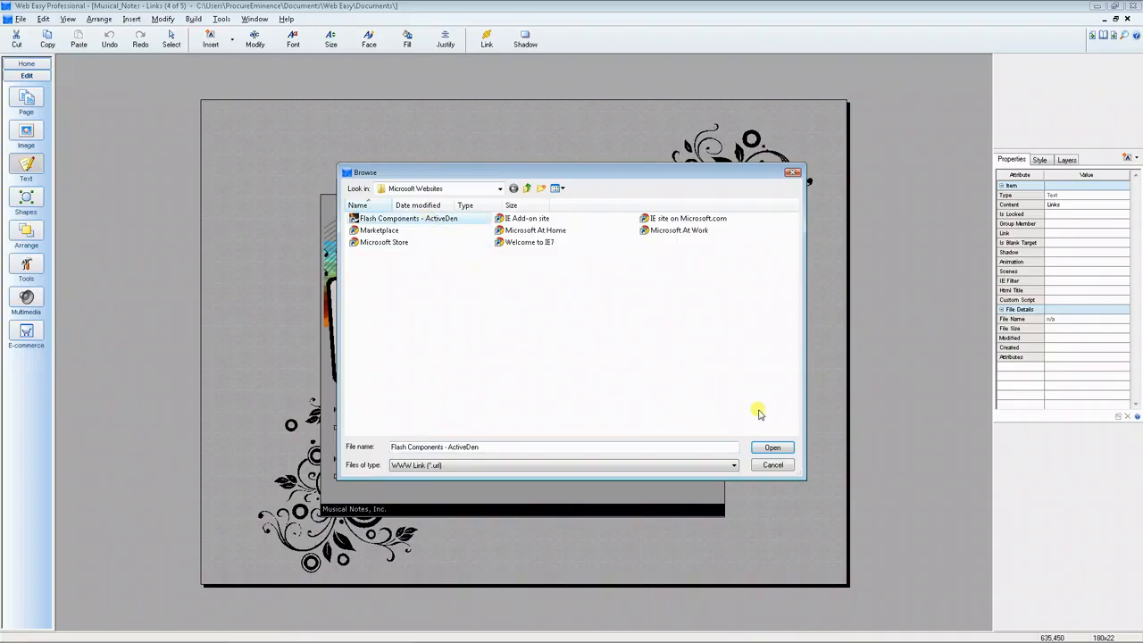
left_click(770, 447)
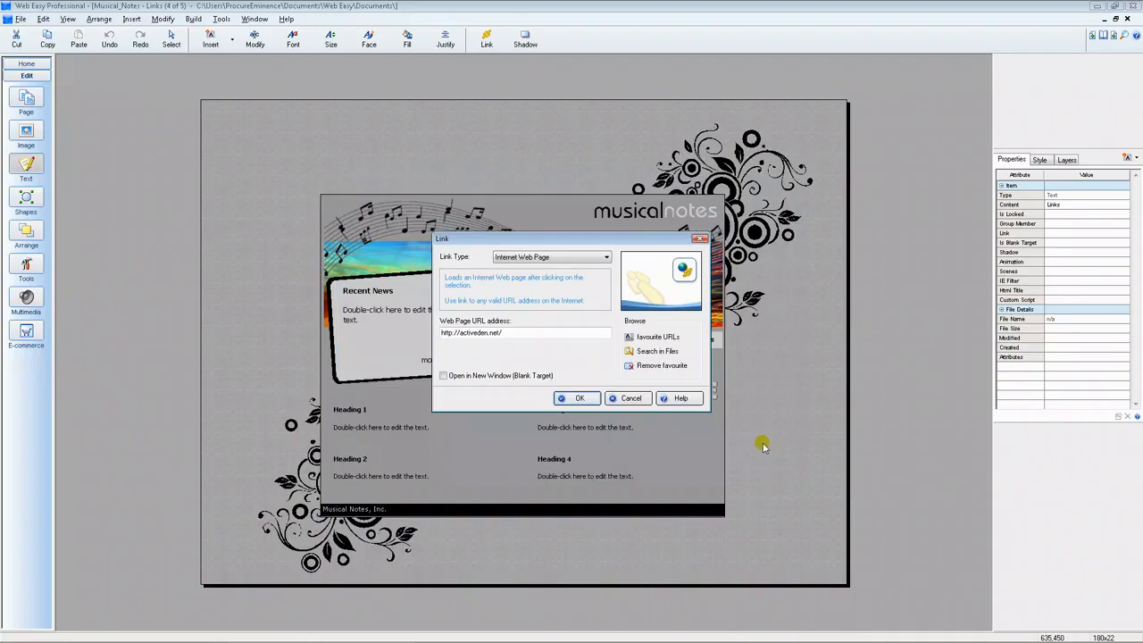
left_click(441, 377)
left_click(443, 377)
left_click(574, 399)
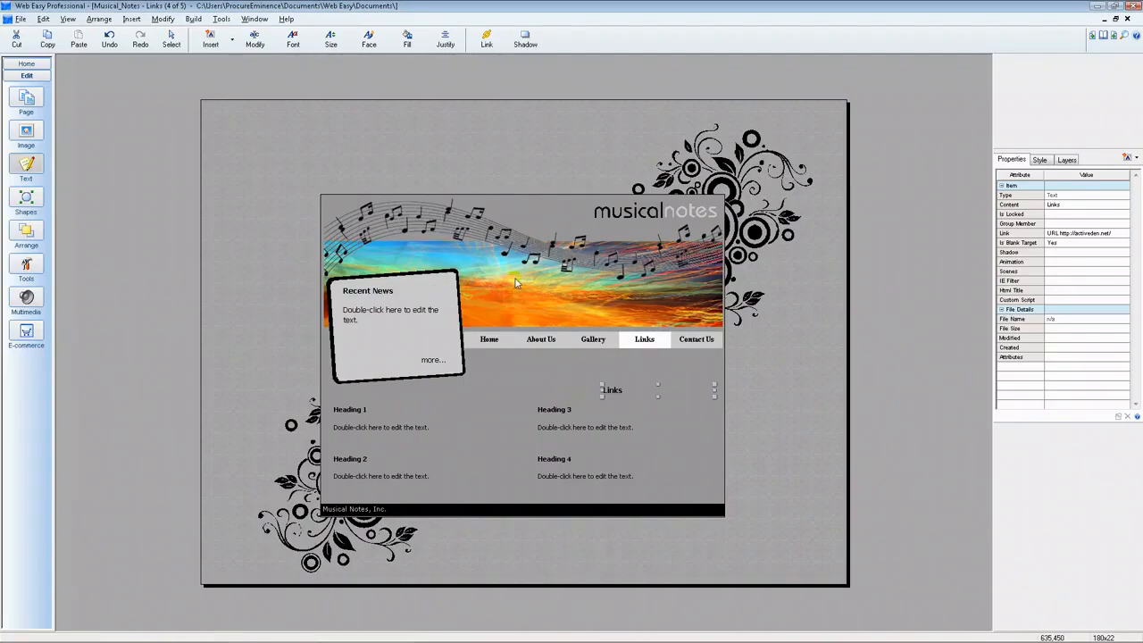
- Preview the page in the browser, test the "Links" heading's link, and close the opened pages
left_click(192, 19)
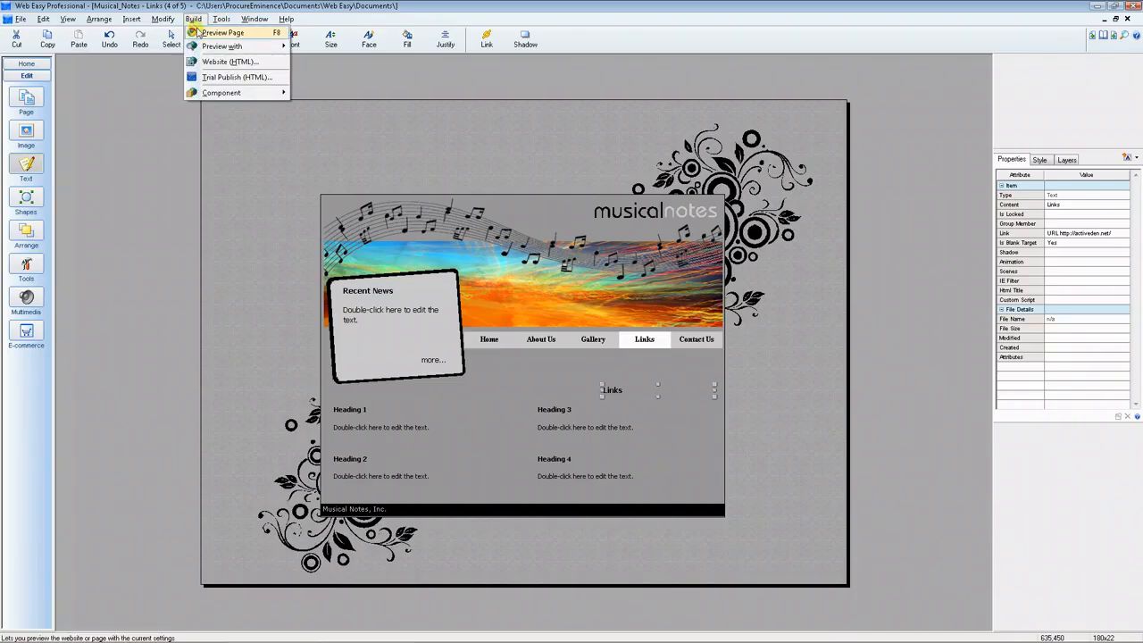
left_click(207, 34)
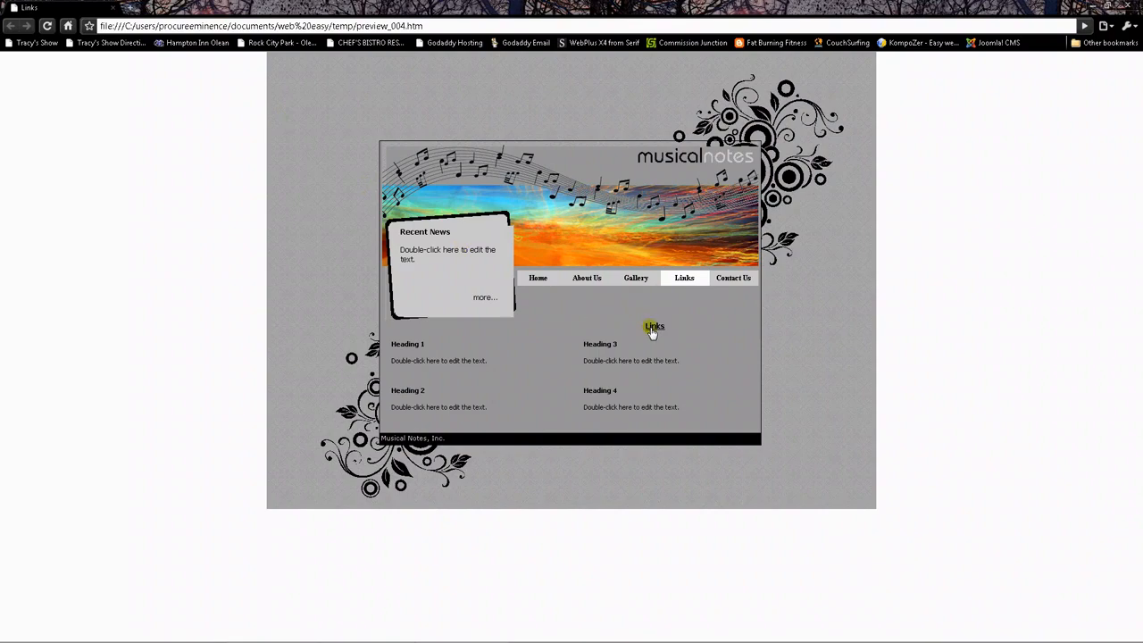
left_click(653, 326)
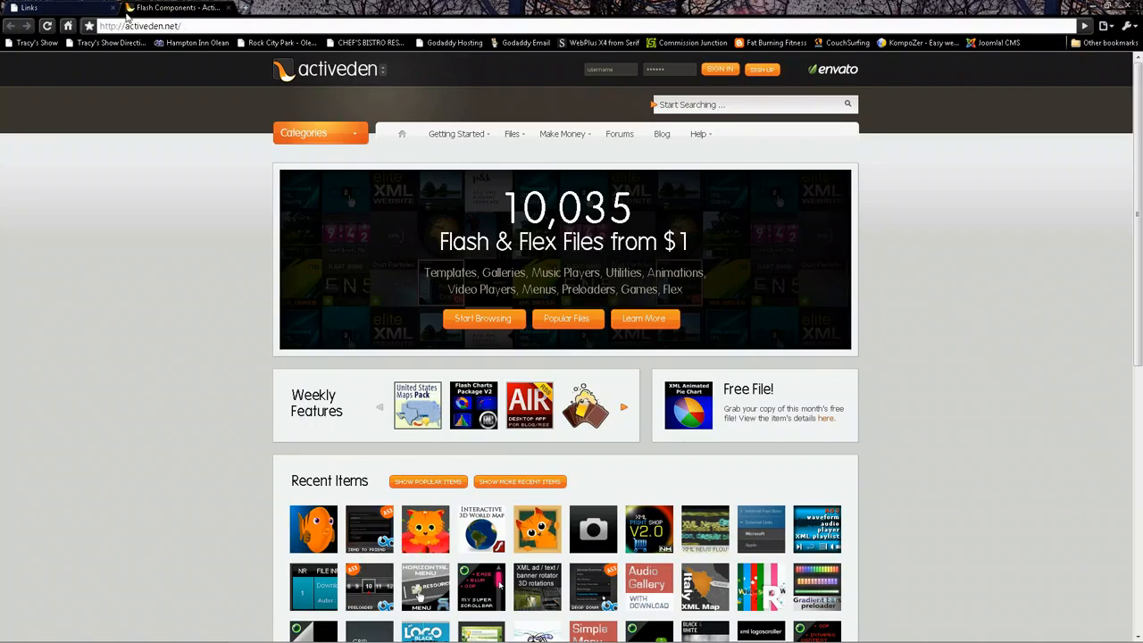
left_click(228, 8)
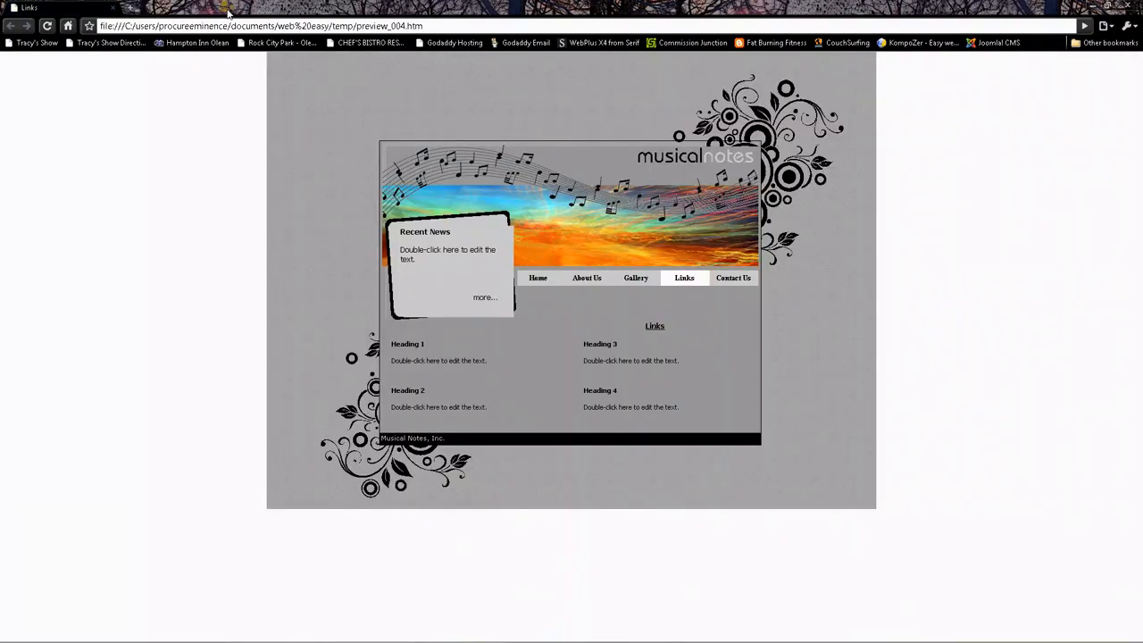
left_click(114, 8)
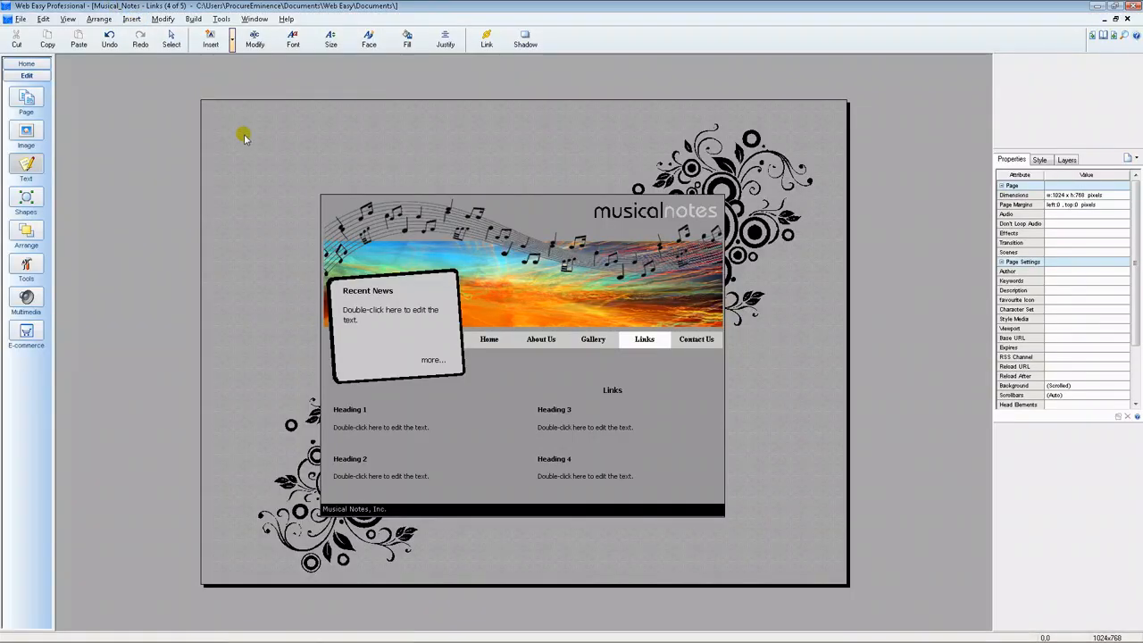
- Remove the link from the "Links" heading text by setting its link type to None
left_click(615, 393)
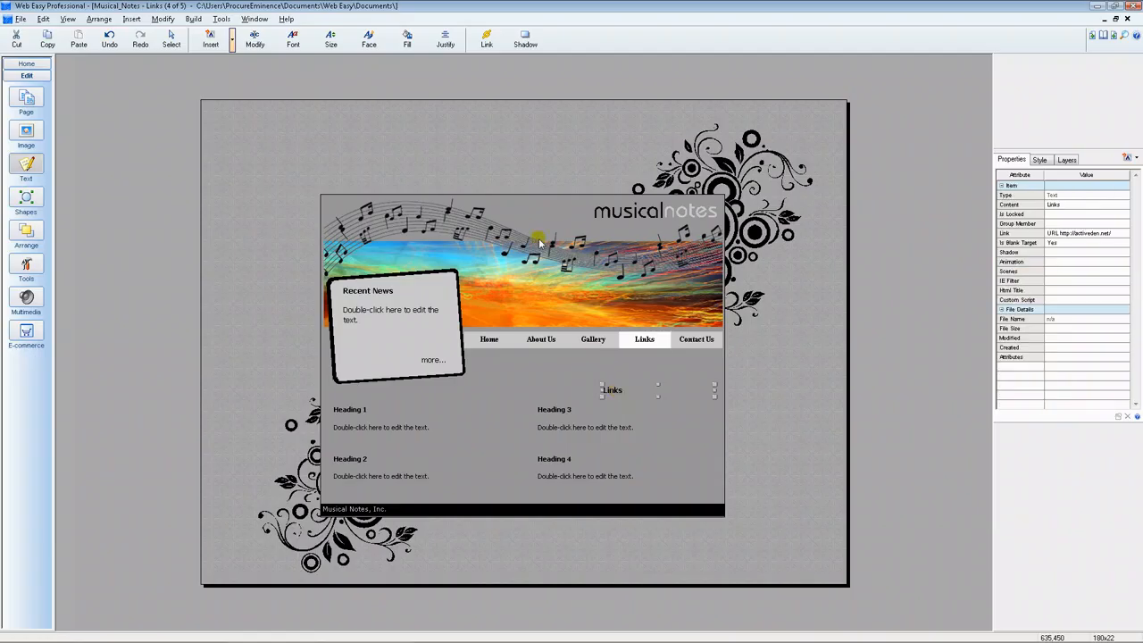
left_click(485, 41)
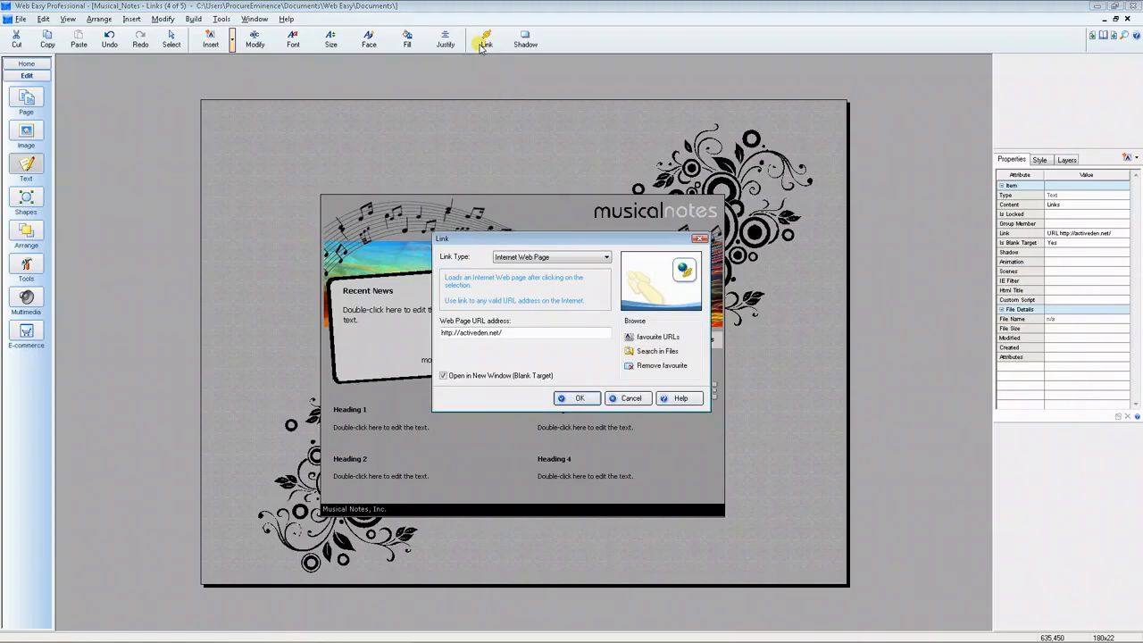
left_click(594, 258)
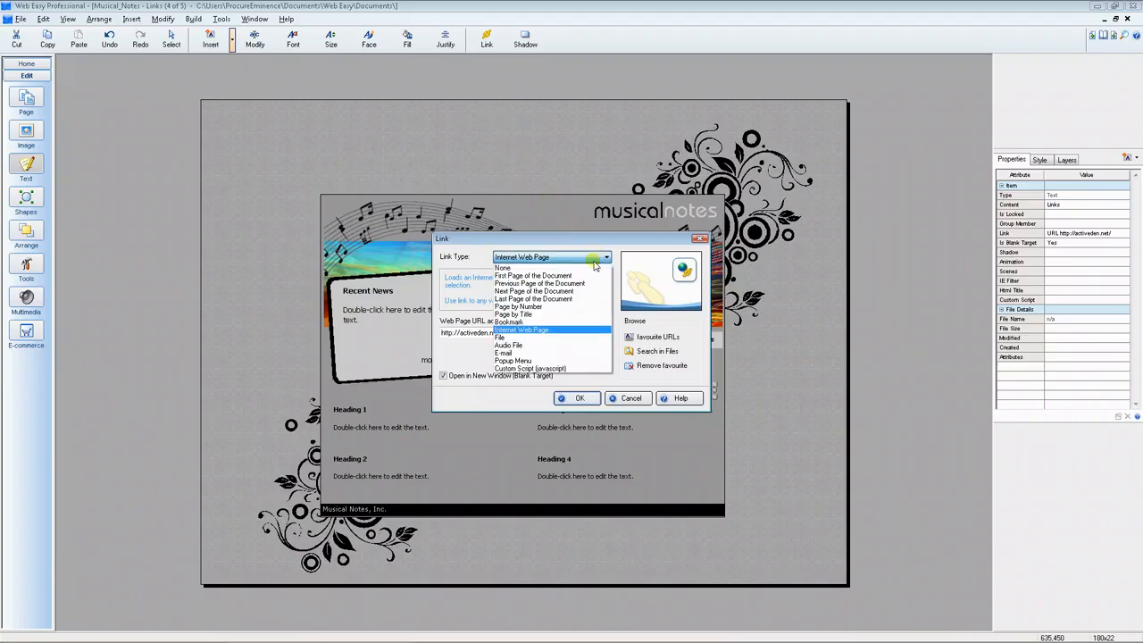
left_click(592, 268)
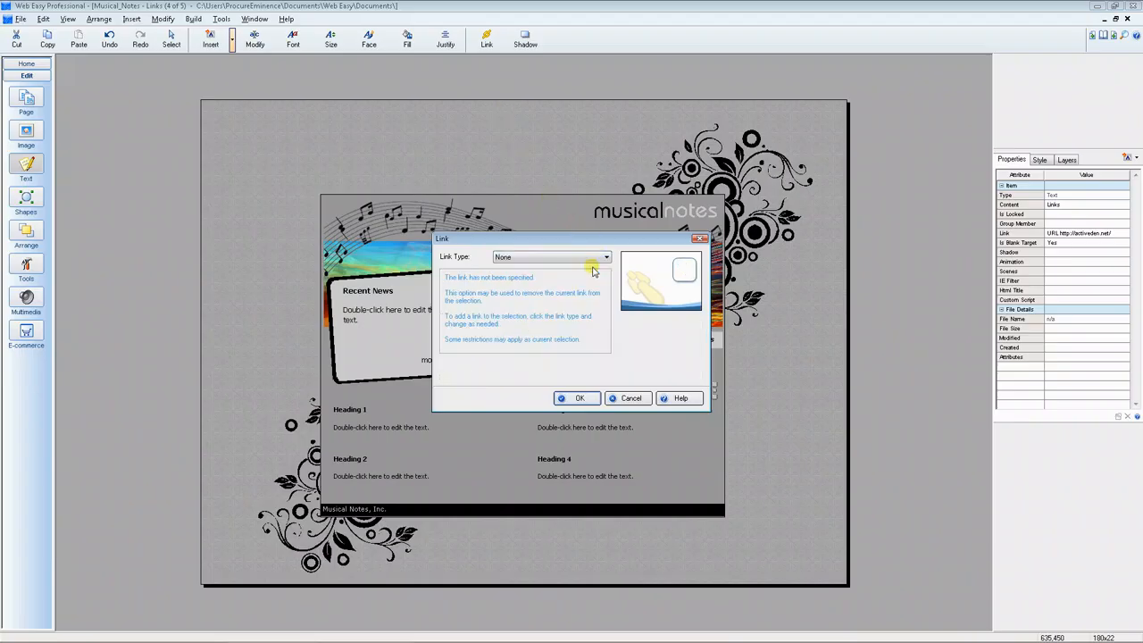
left_click(580, 398)
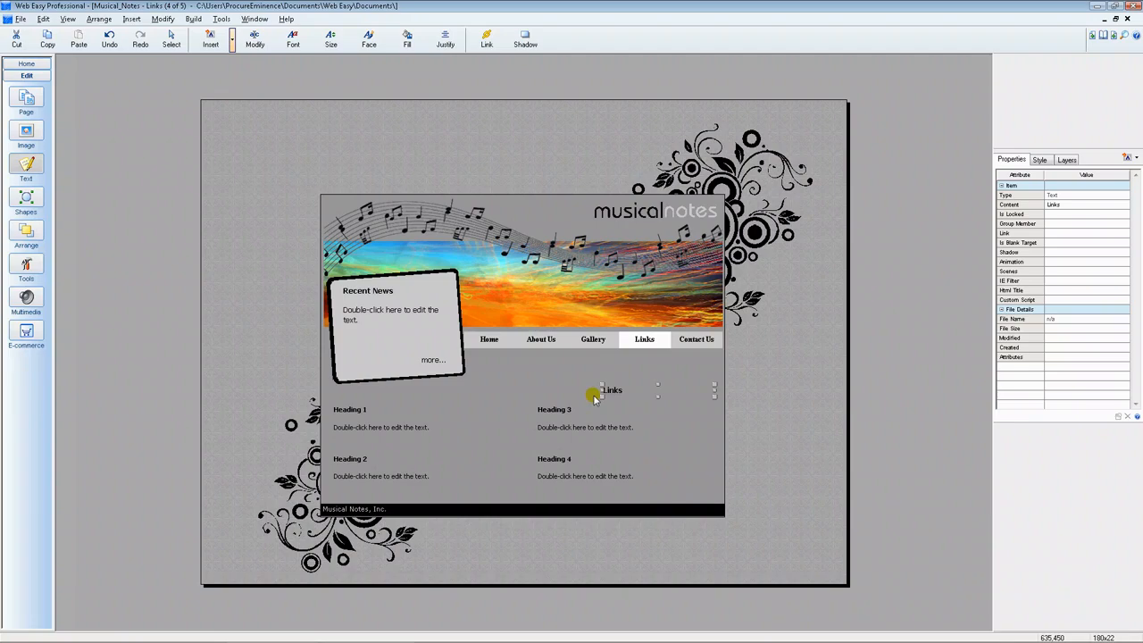
- Insert the clipart image c10007 from the Art Supply folder onto the Links page
left_click(27, 136)
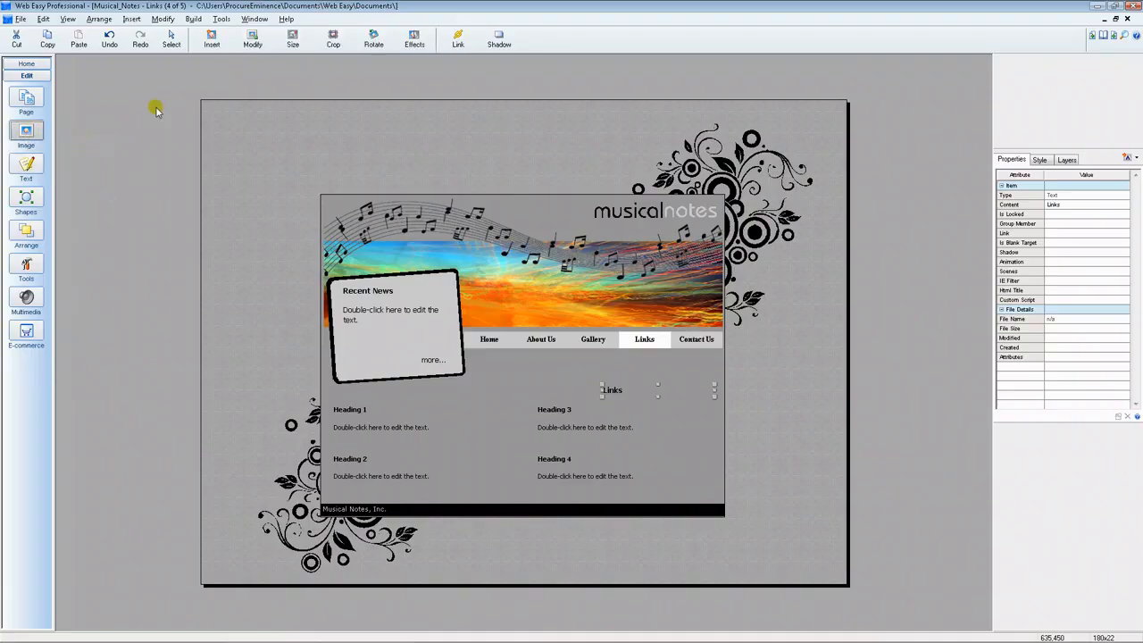
left_click(212, 45)
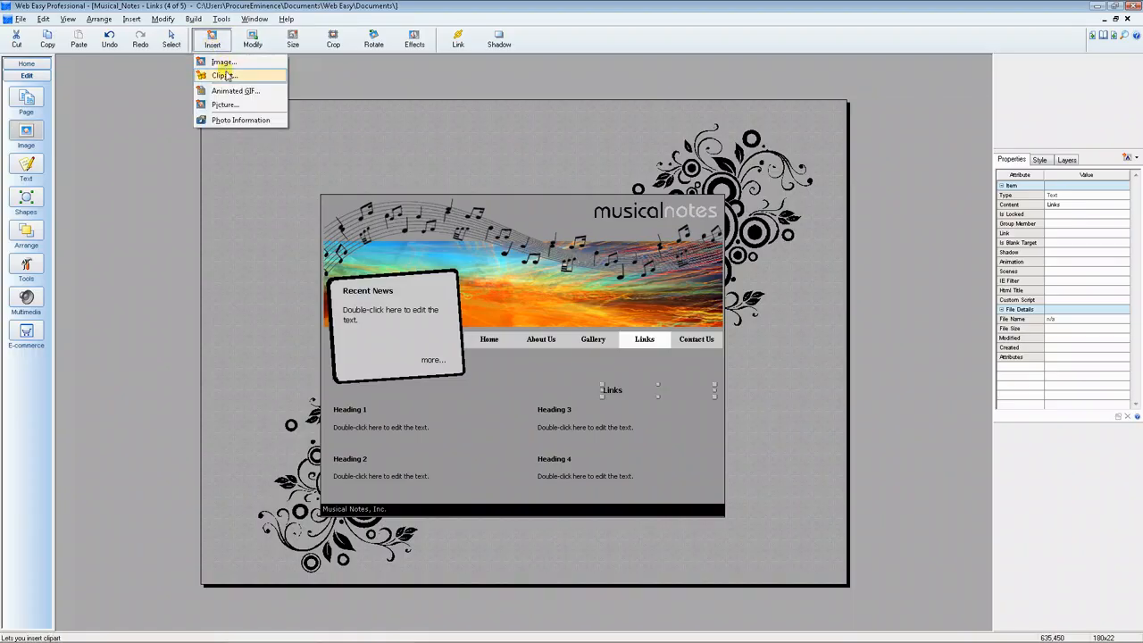
left_click(224, 75)
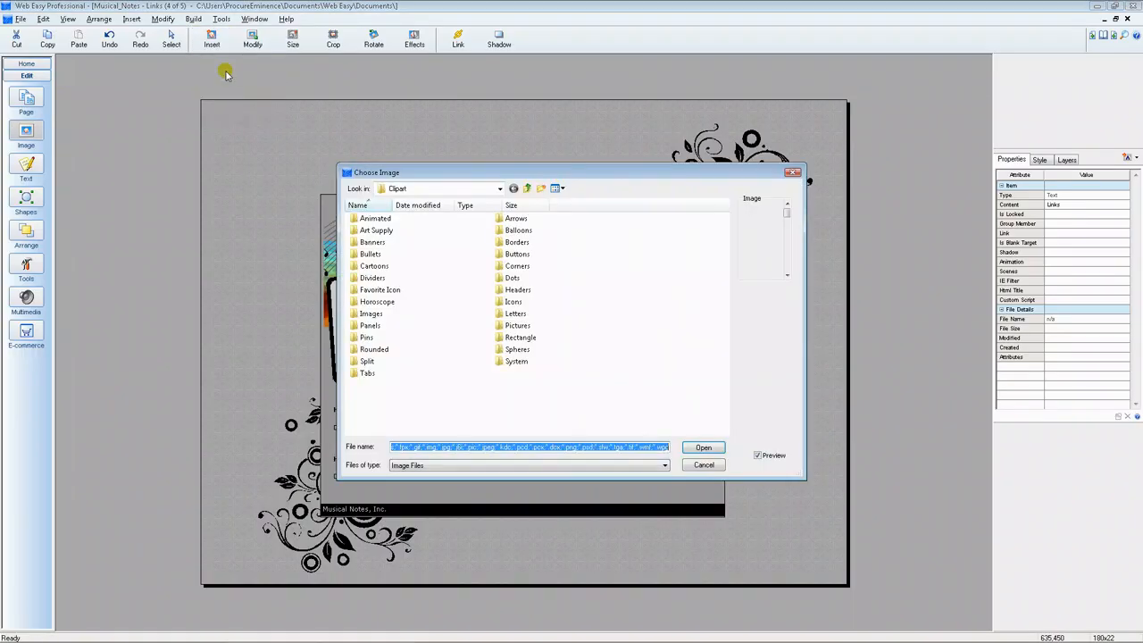
double_click(376, 231)
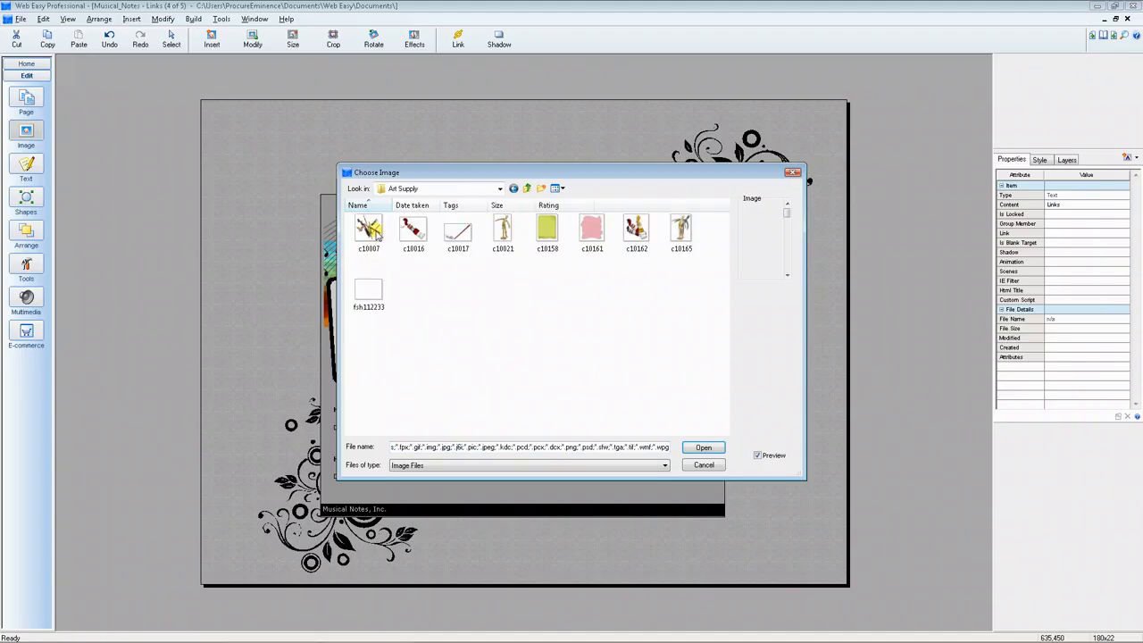
left_click(378, 231)
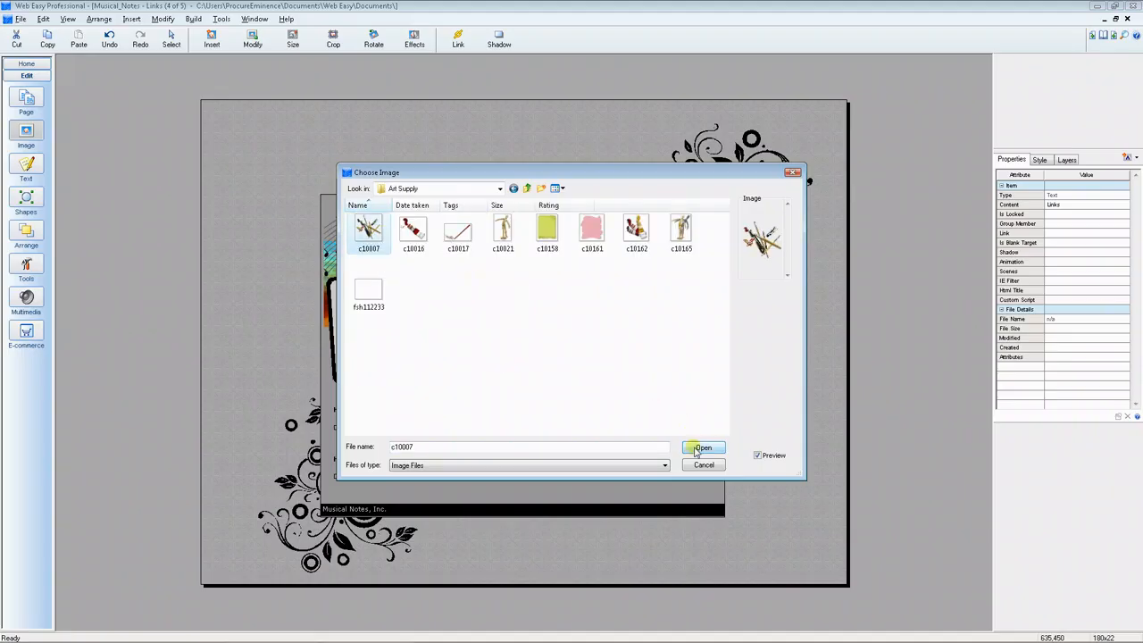
left_click(701, 448)
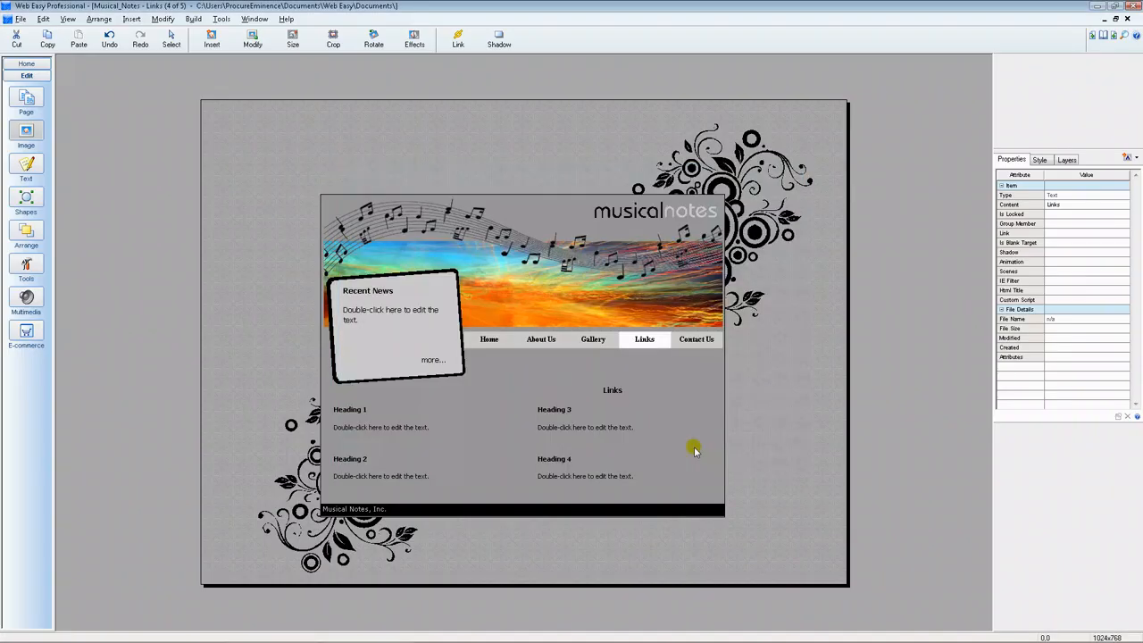
left_click(252, 173)
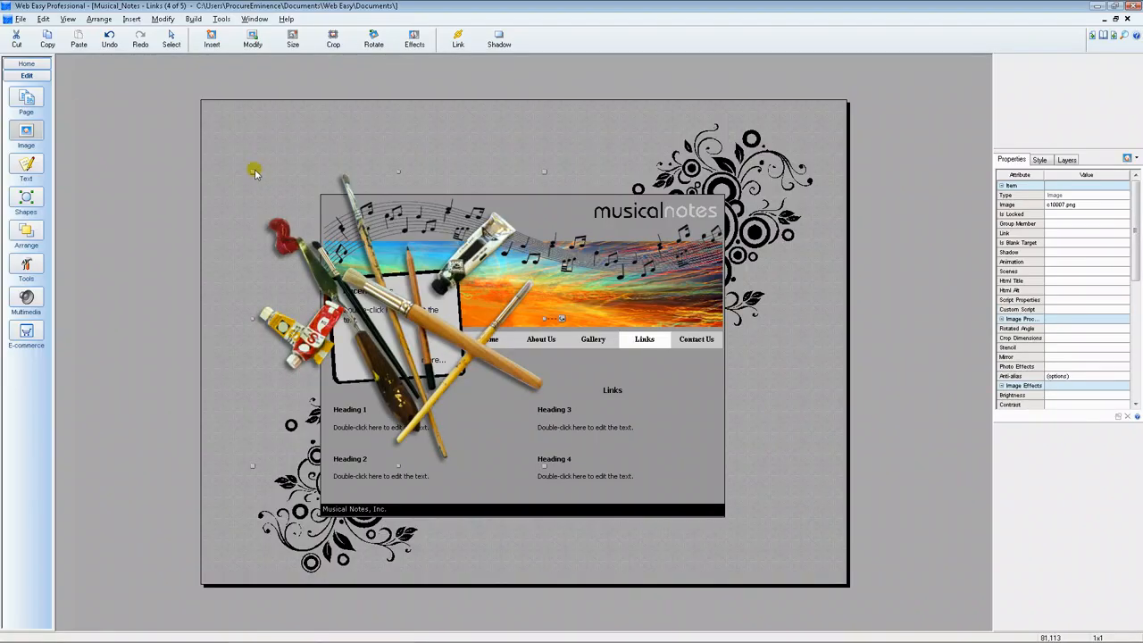
- Shrink the art supplies image to about 229 x 231 and move it to the page's upper-left corner
left_click_drag(252, 173, 457, 380)
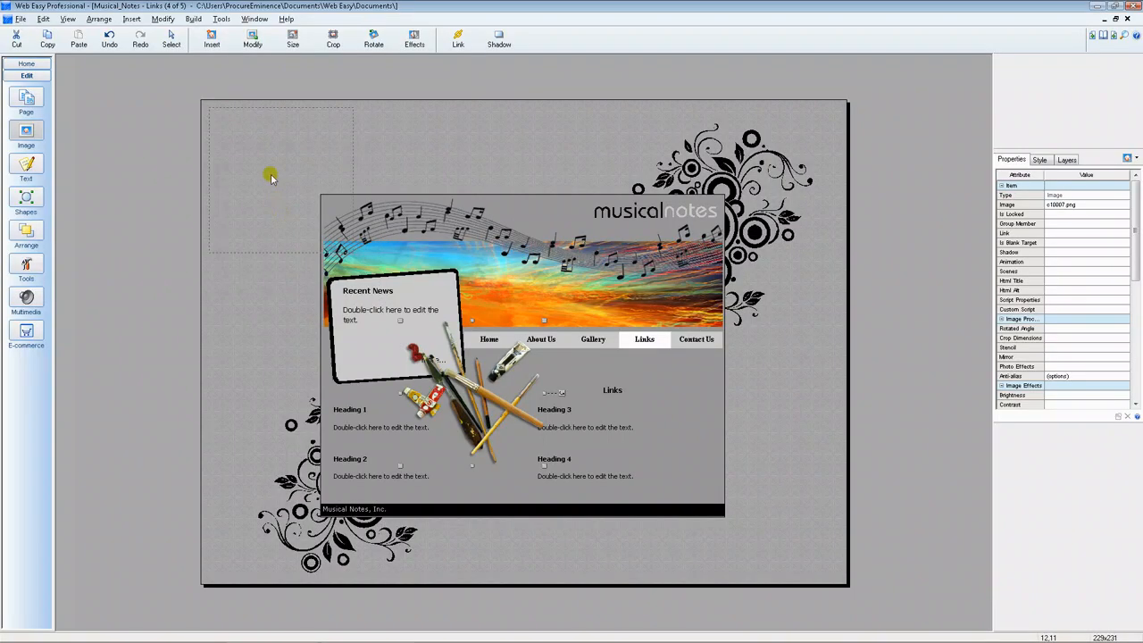
left_click_drag(266, 172, 266, 174)
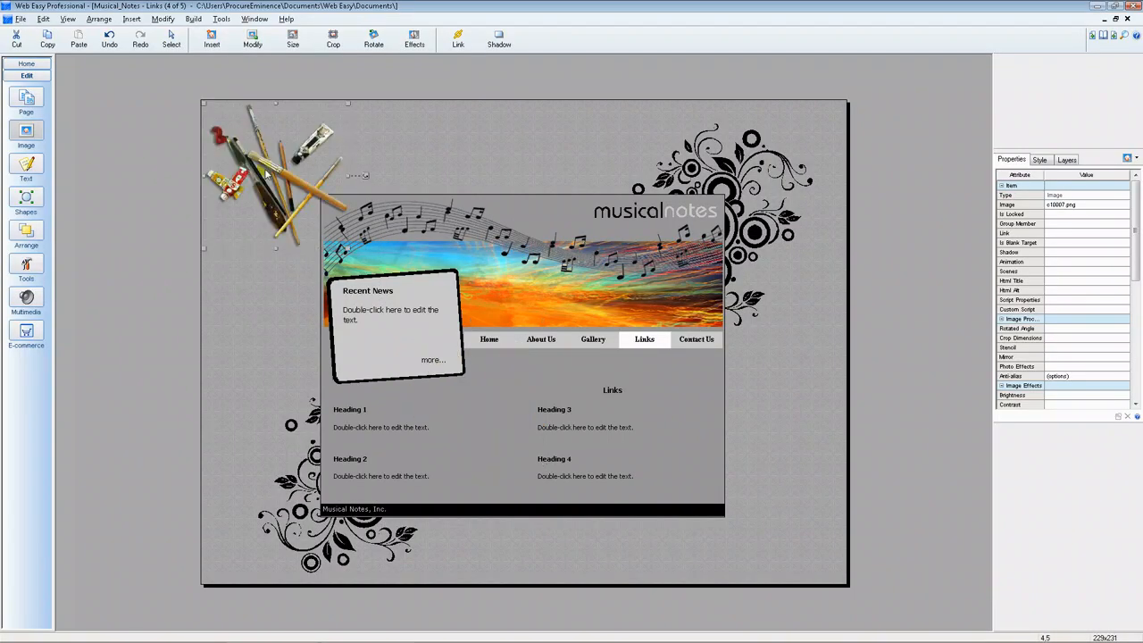
left_click(457, 42)
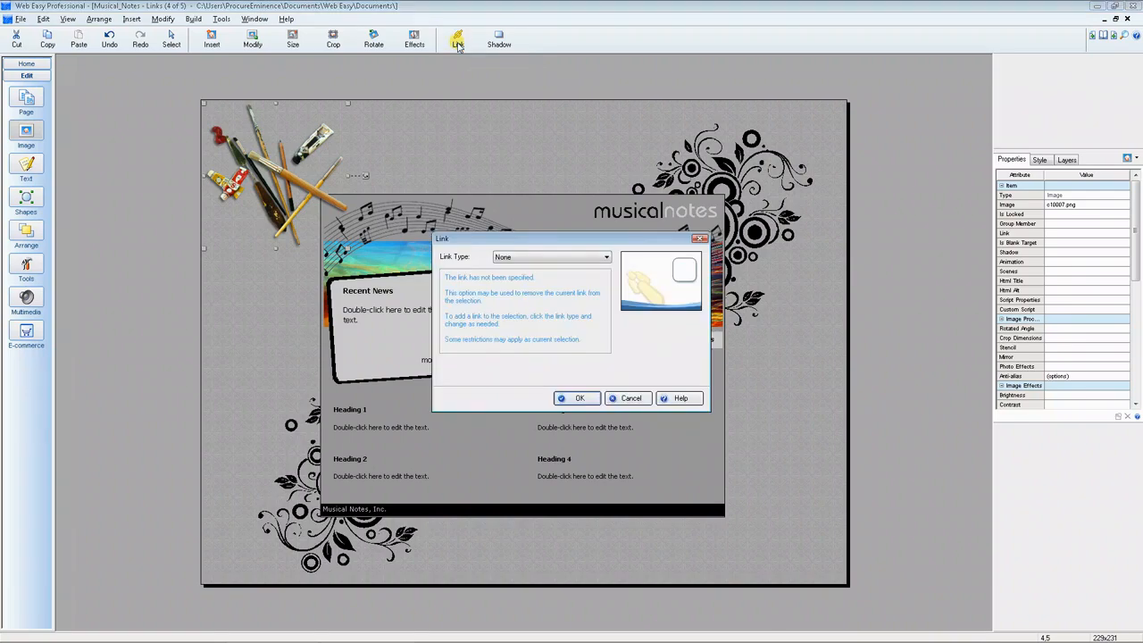
left_click(518, 258)
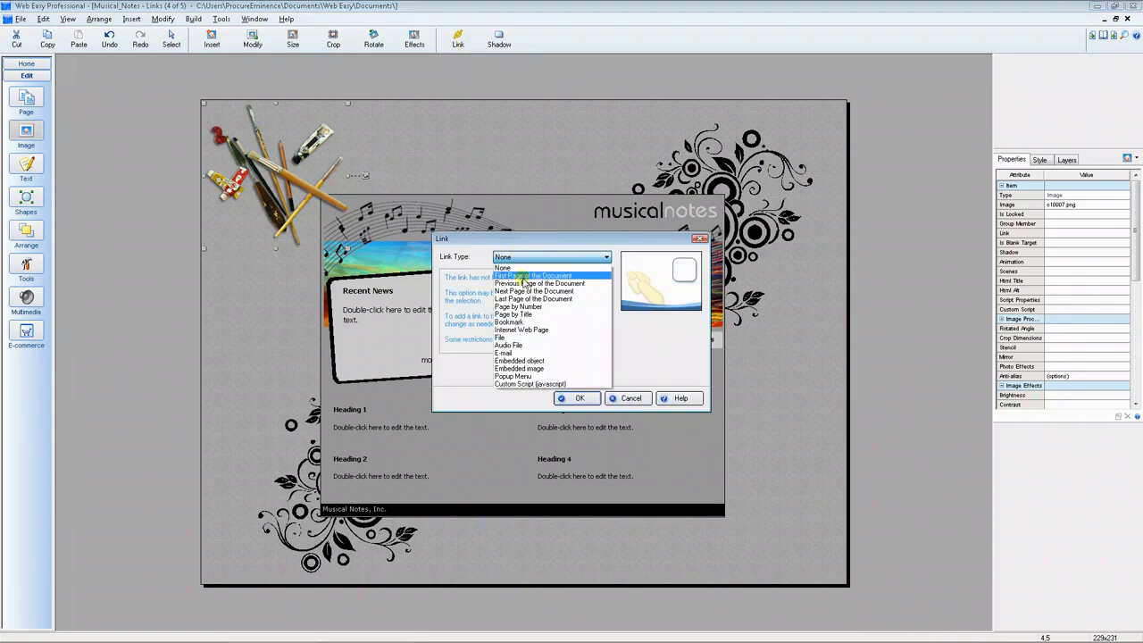
left_click(531, 330)
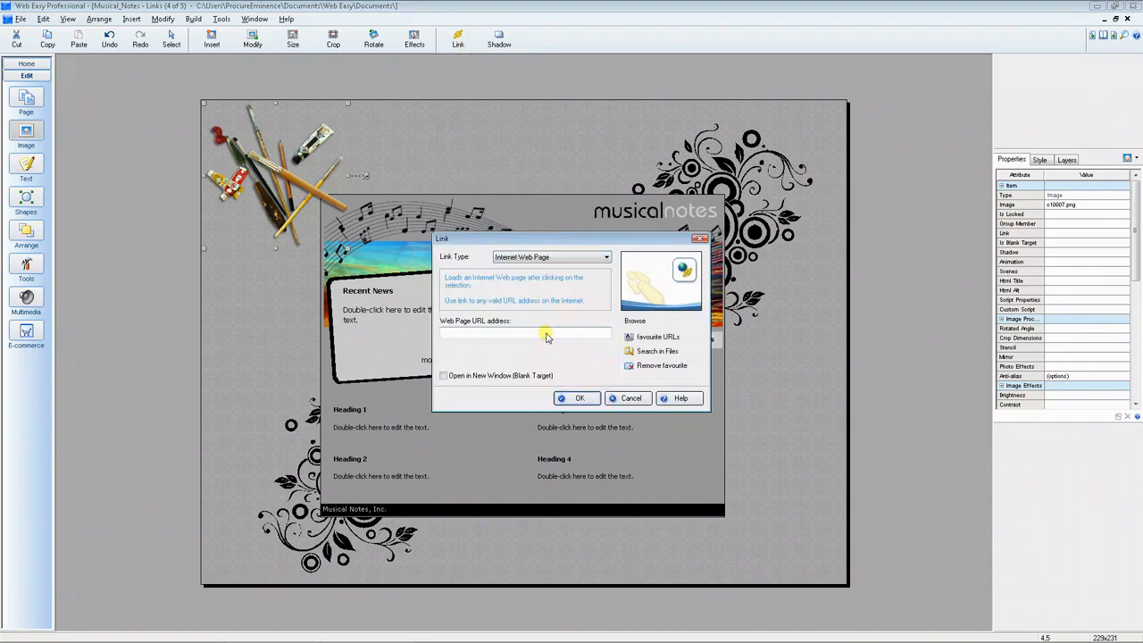
left_click(637, 343)
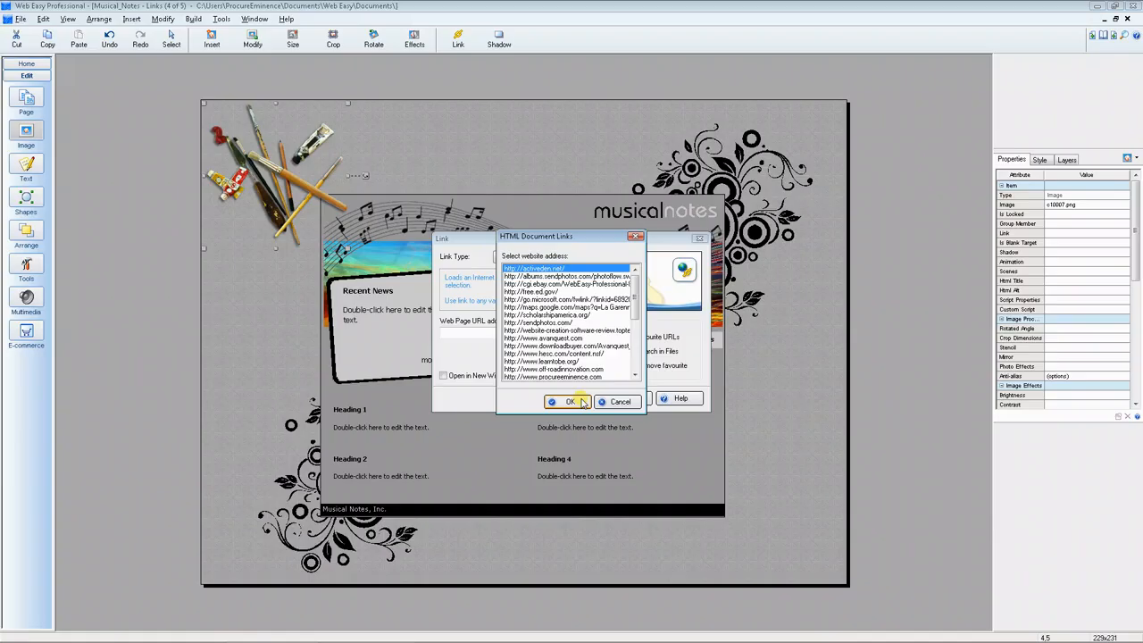
left_click(572, 402)
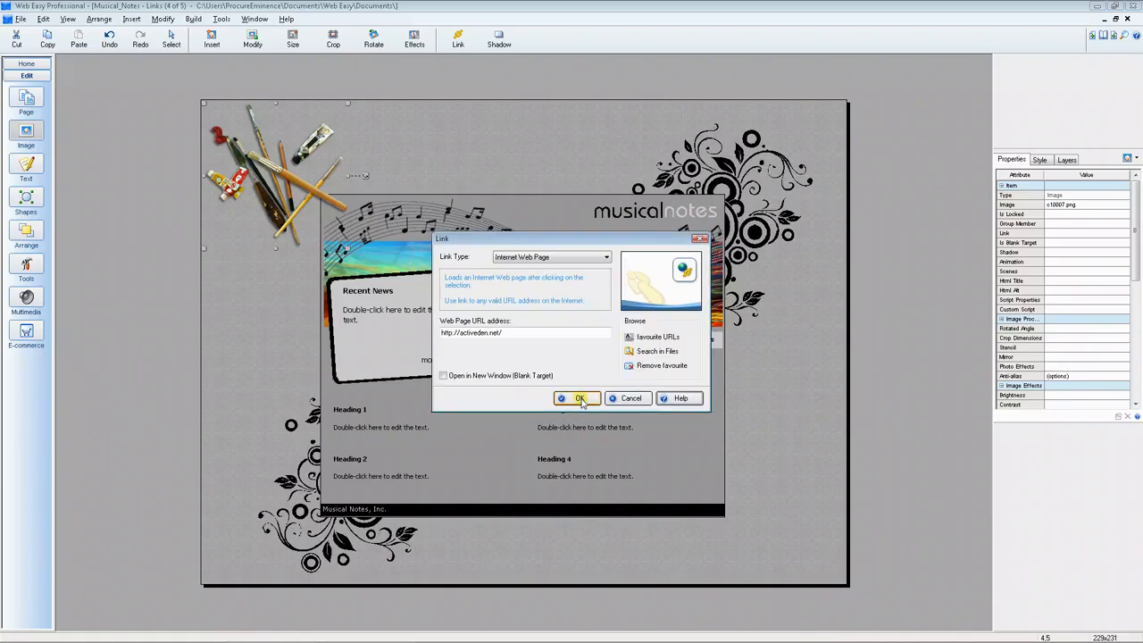
left_click(443, 376)
left_click(568, 399)
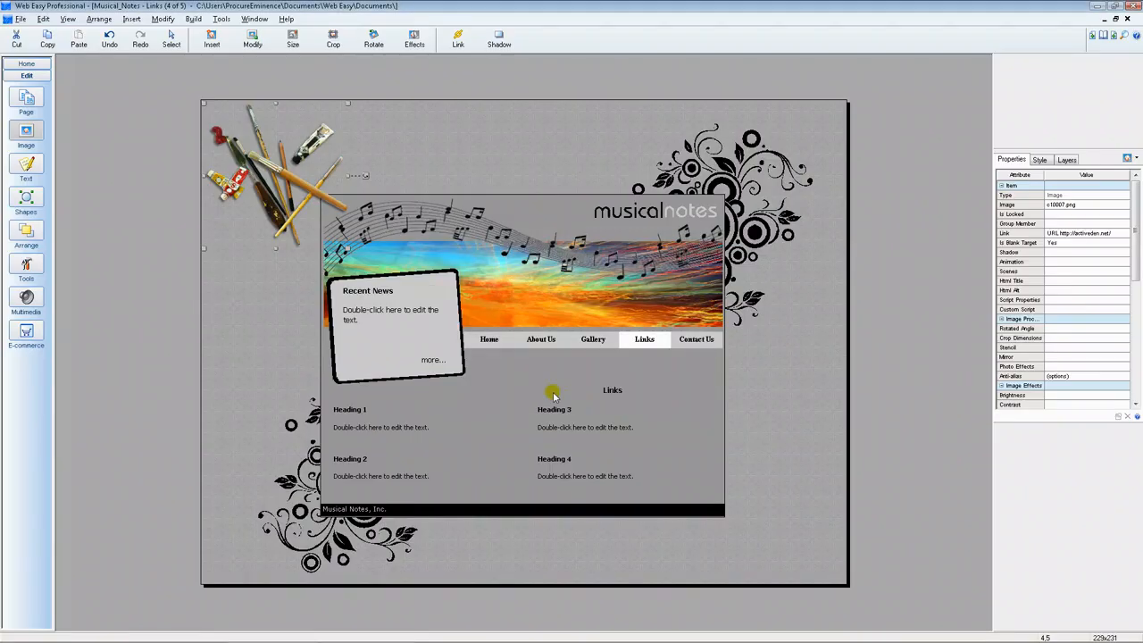
- Preview the page in the browser and test the art supplies image's link
left_click(192, 19)
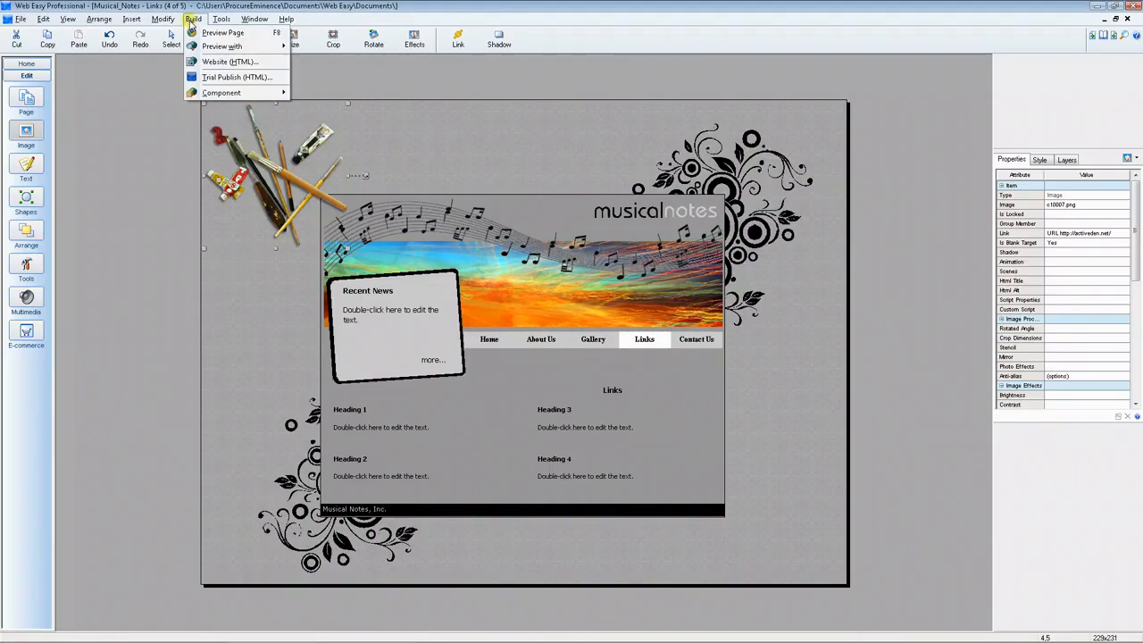
left_click(210, 28)
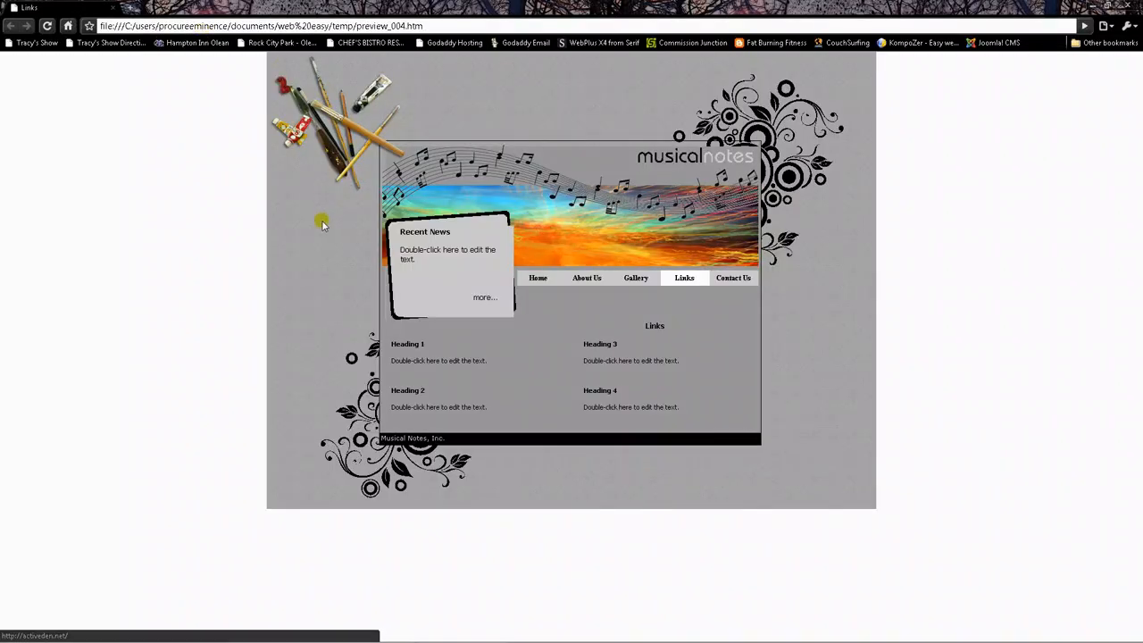
left_click(322, 124)
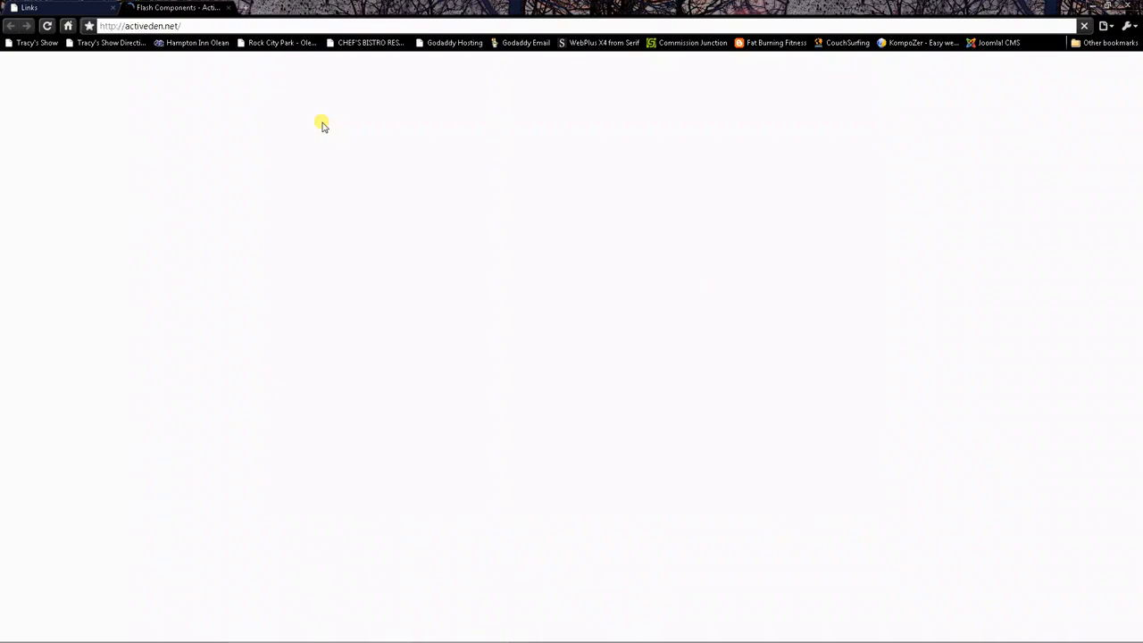